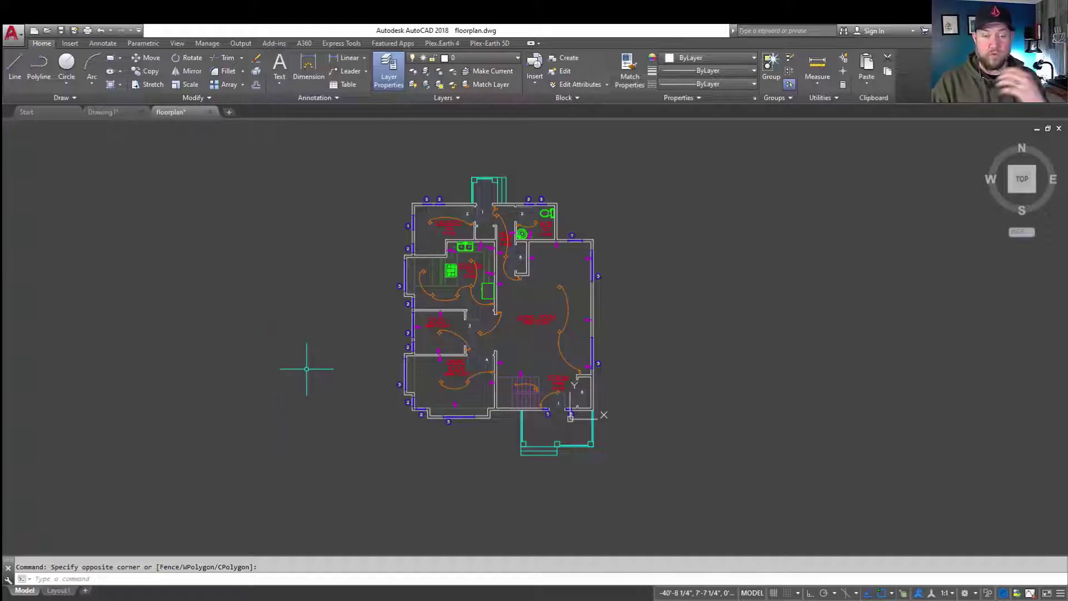
Pan the floor plan and switch to the Layout1 paper-space sheet
{"action": "middle_click_drag", "start_coordinate": [492, 289], "coordinate": [401, 307]}
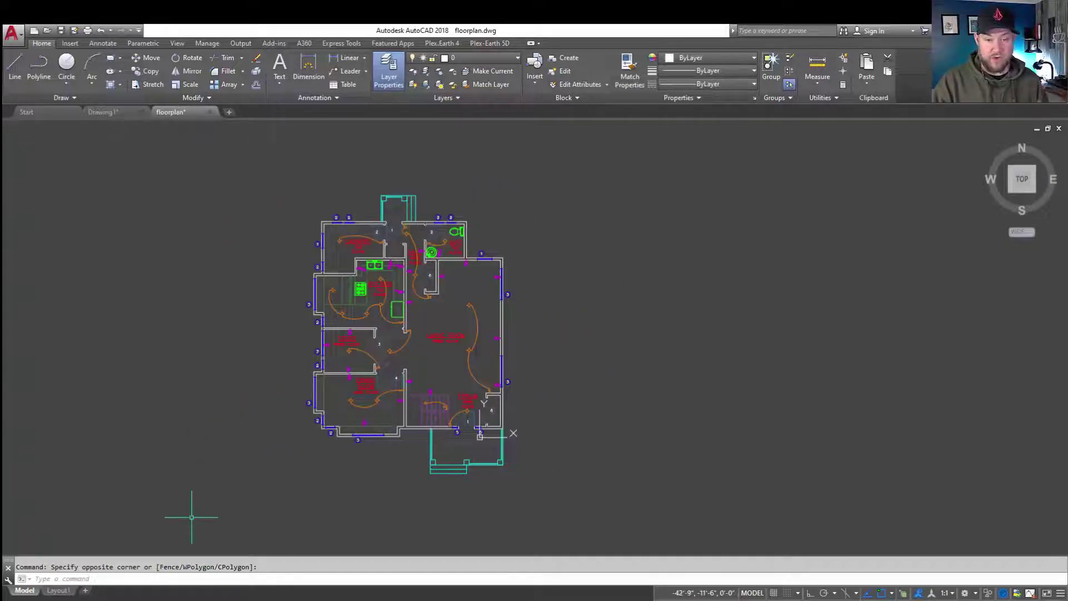
{"action": "left_click", "coordinate": [60, 591]}
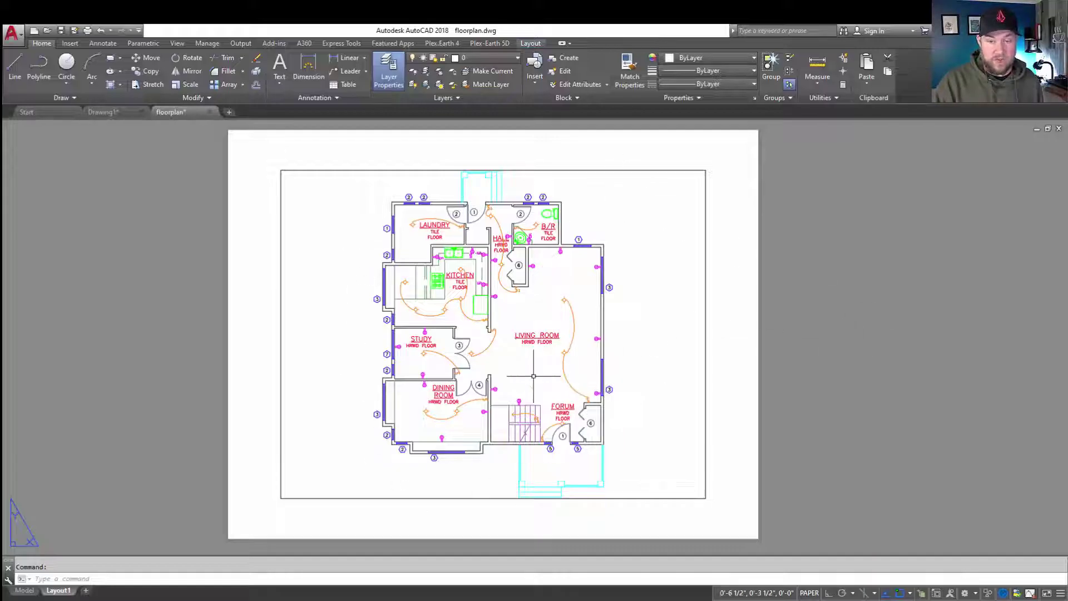
{"action": "key", "text": "Escape"}
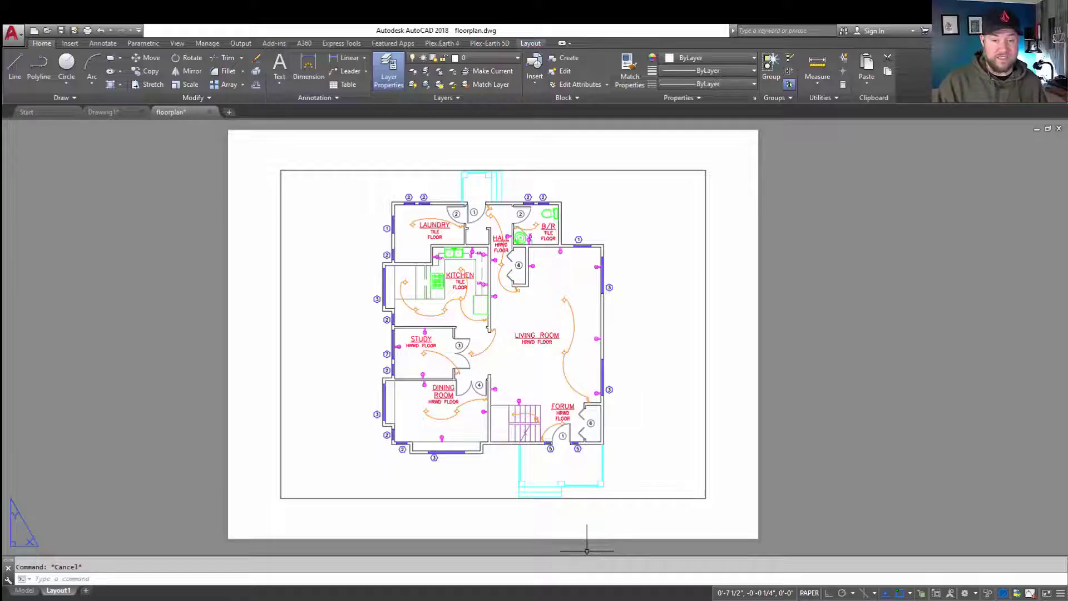
{"action": "left_click", "coordinate": [222, 462]}
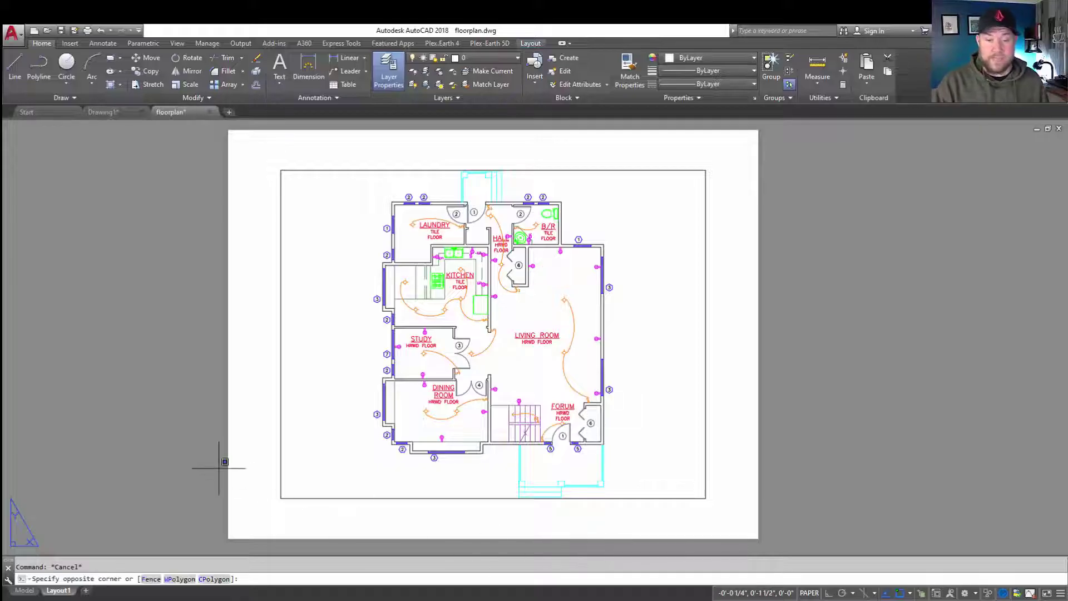
Create a layout from a template, choosing the Side Boxes_met.dwt template file
{"action": "right_click", "coordinate": [67, 592]}
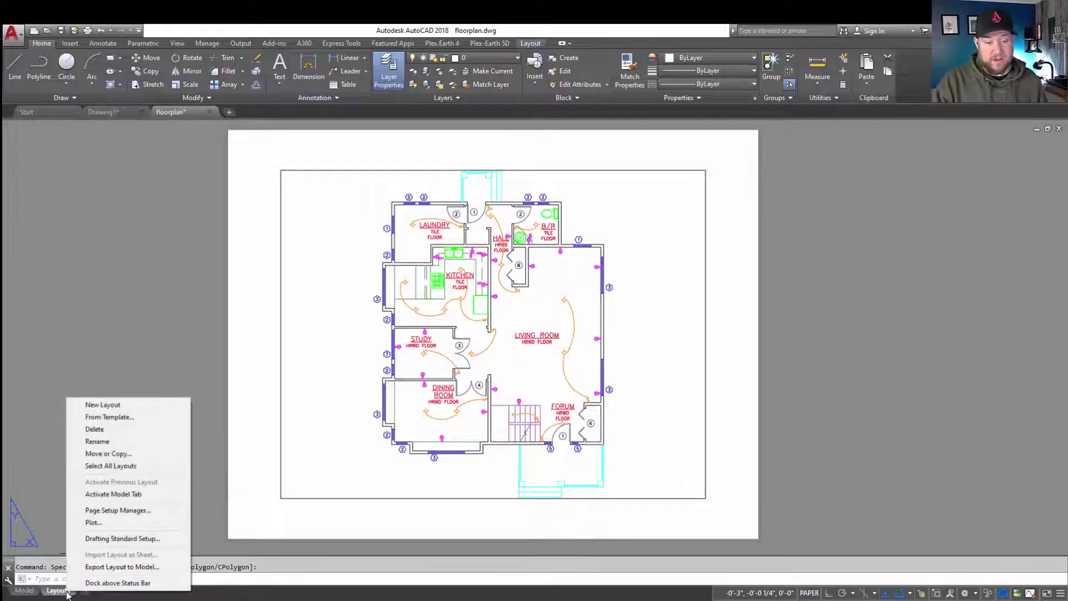
{"action": "left_click", "coordinate": [122, 421]}
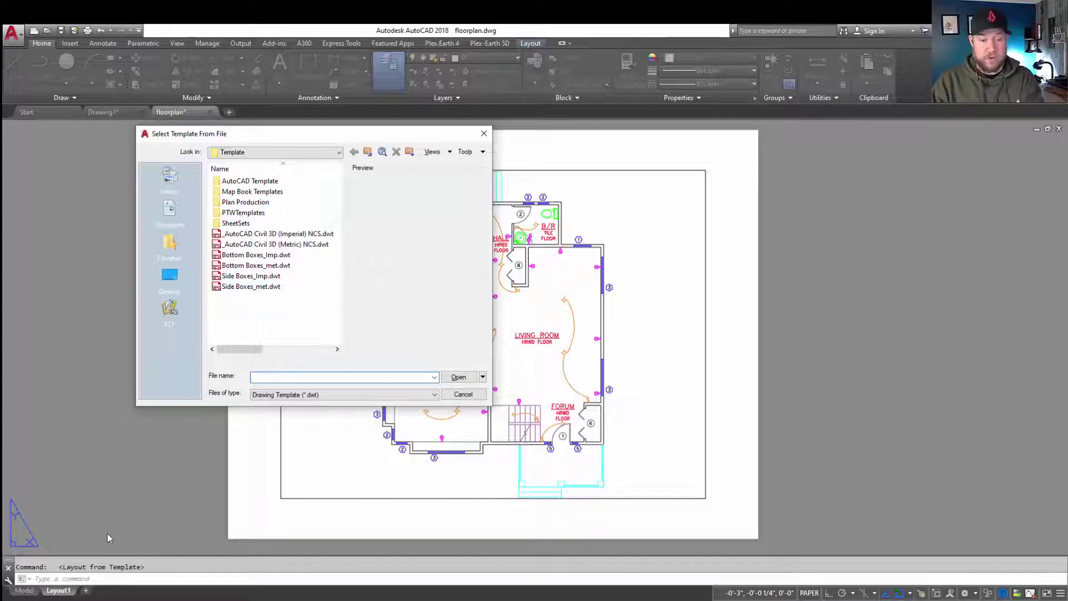
{"action": "left_click", "coordinate": [334, 153]}
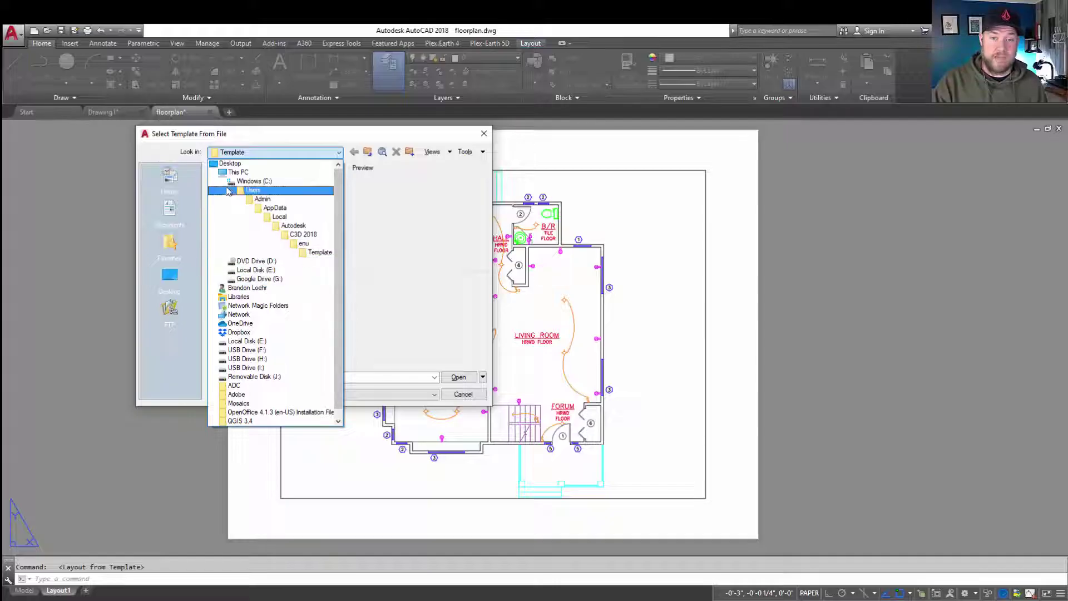
{"action": "left_click", "coordinate": [445, 354]}
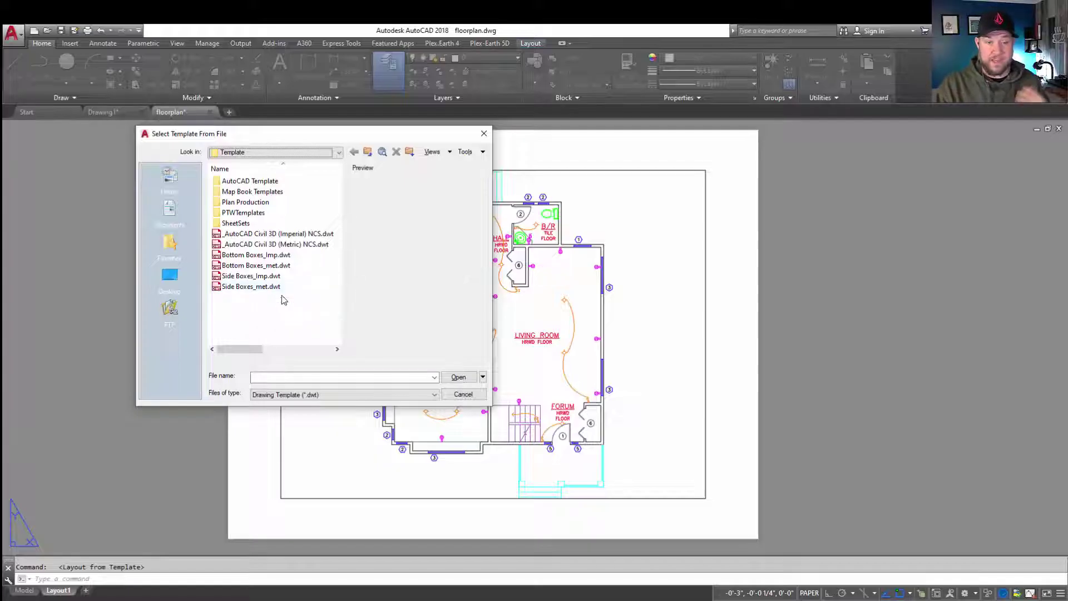
{"action": "left_click", "coordinate": [257, 289]}
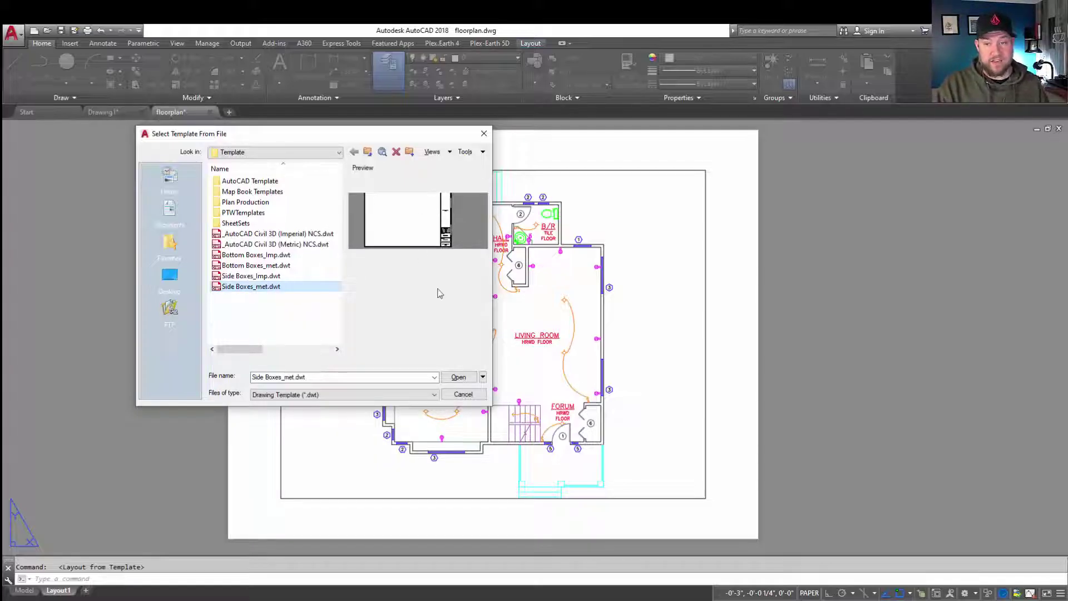
{"action": "left_click", "coordinate": [454, 381]}
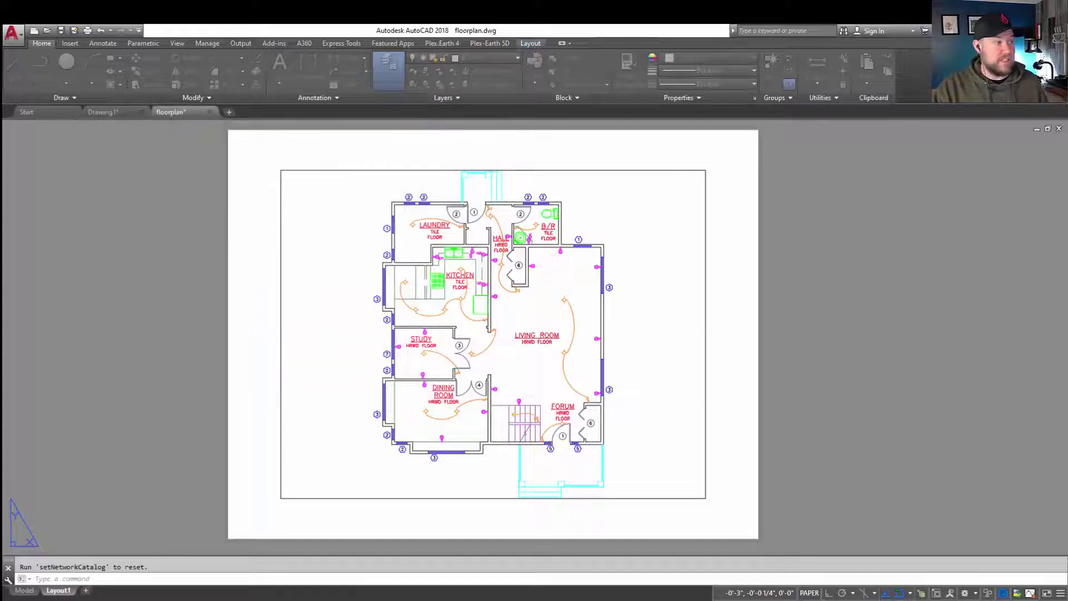
Select only the 11x17 Landscape layout and insert it into the drawing
{"action": "left_click_drag", "start_coordinate": [147, 152], "coordinate": [322, 208]}
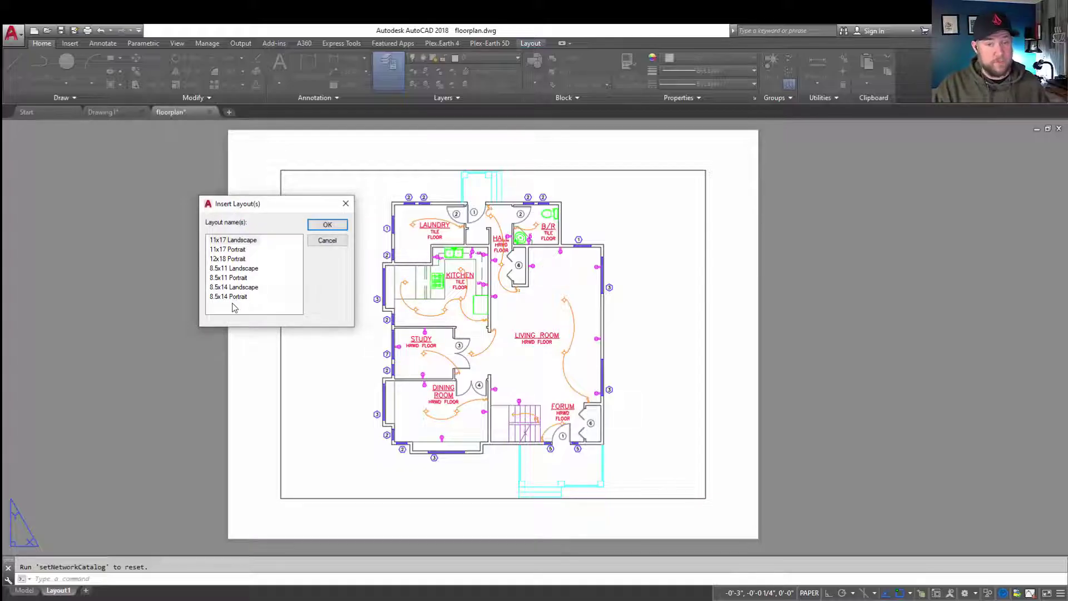
{"action": "left_click", "coordinate": [239, 249], "text": "shift"}
{"action": "left_click", "coordinate": [242, 268], "text": "ctrl"}
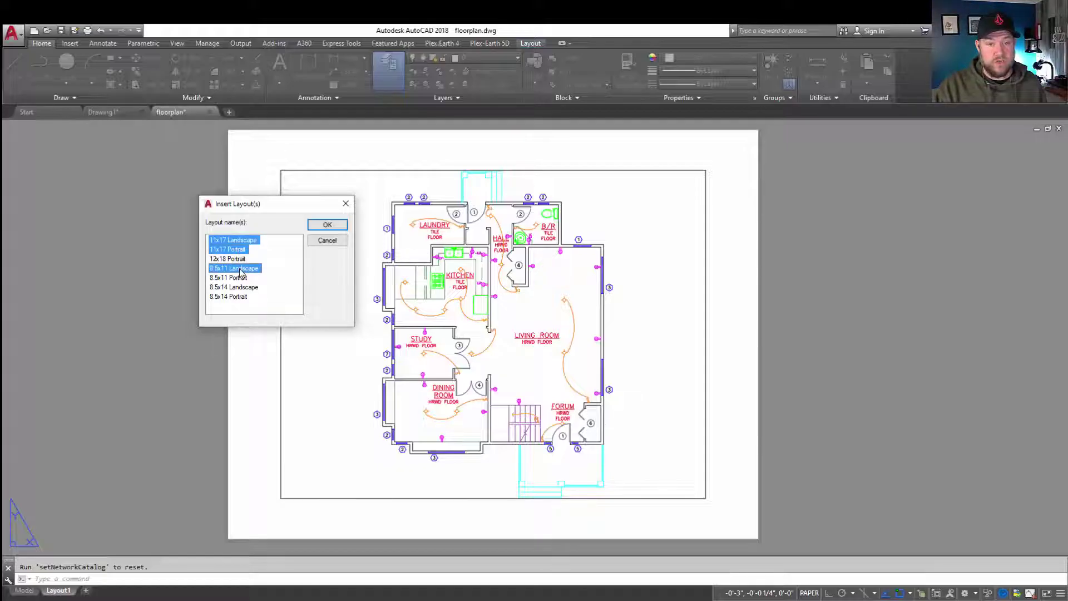
{"action": "left_click", "coordinate": [240, 297], "text": "ctrl"}
{"action": "left_click", "coordinate": [239, 298]}
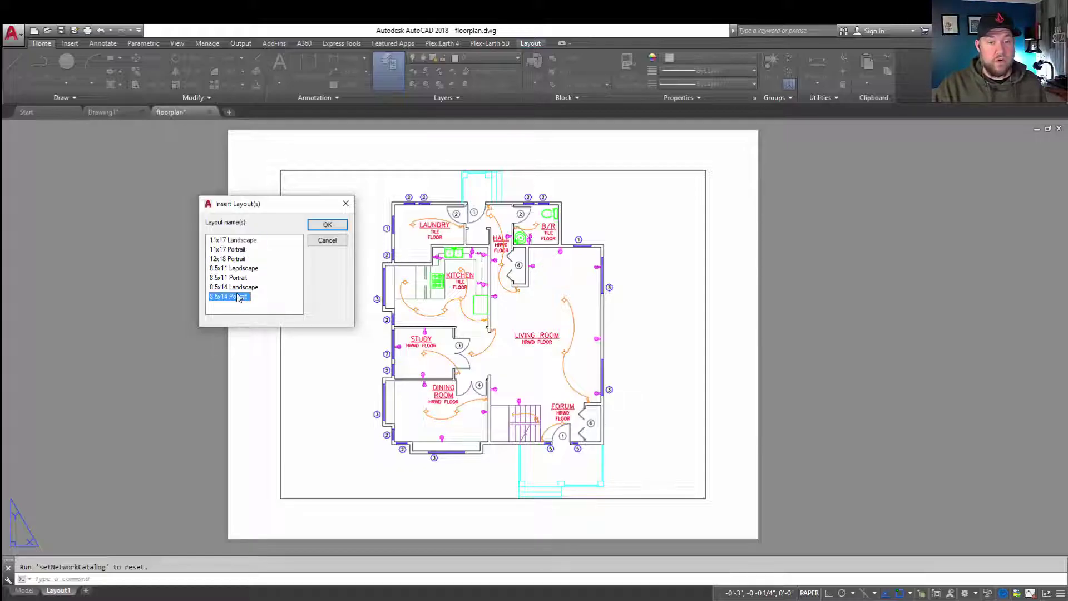
{"action": "left_click", "coordinate": [235, 240]}
{"action": "left_click", "coordinate": [320, 226]}
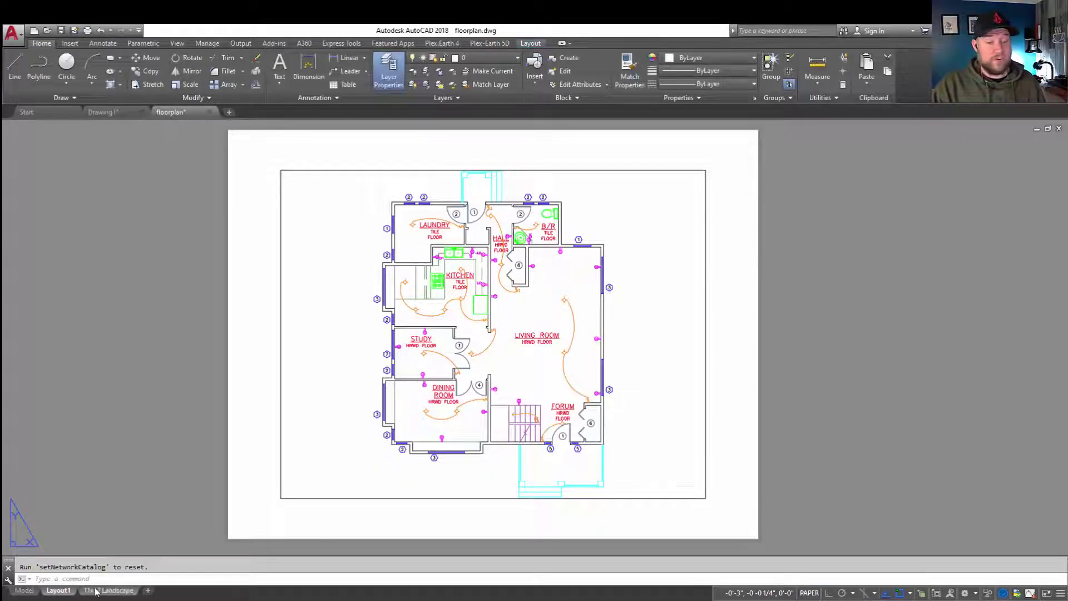
On the 11x17 Landscape sheet, zoom the viewport to show the whole floor plan, then recenter the sheet
{"action": "left_click", "coordinate": [131, 591]}
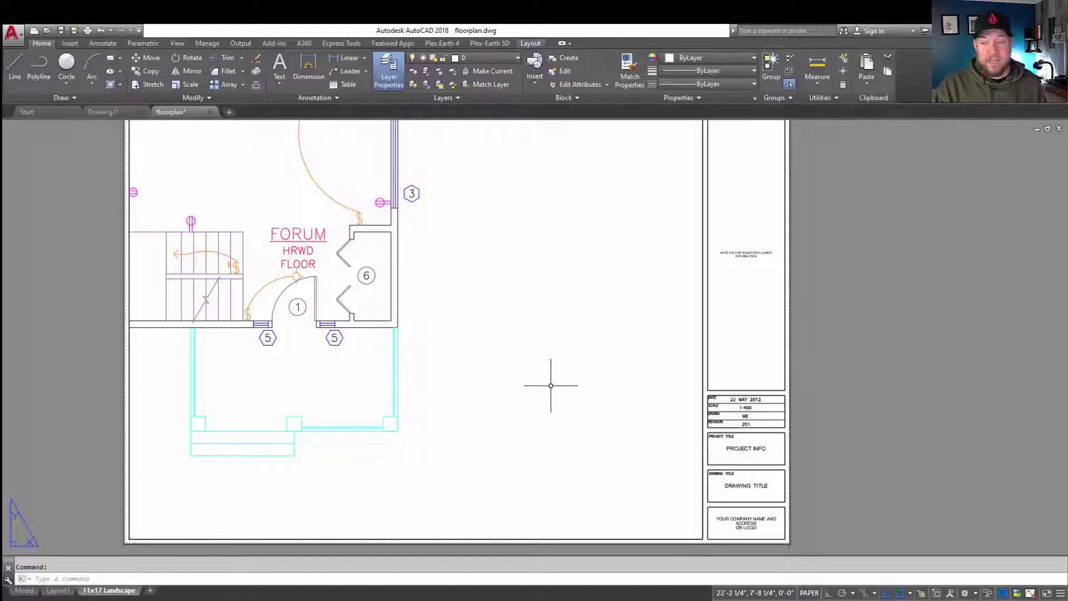
{"action": "scroll", "coordinate": [538, 367], "scroll_direction": "down", "scroll_amount": 2}
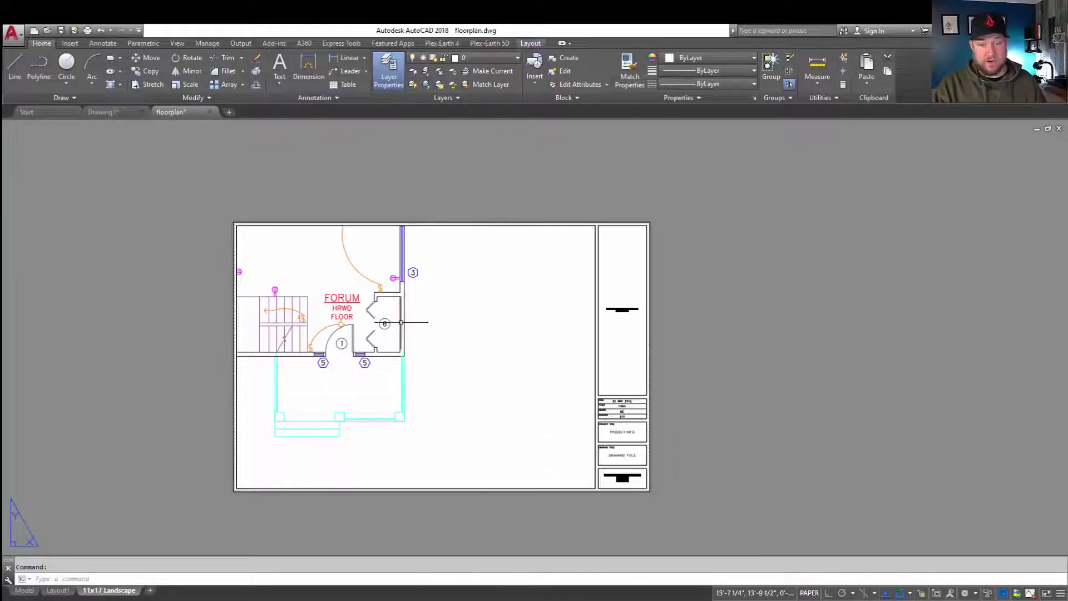
{"action": "double_click", "coordinate": [465, 323]}
{"action": "scroll", "coordinate": [404, 320], "scroll_direction": "down", "scroll_amount": 4}
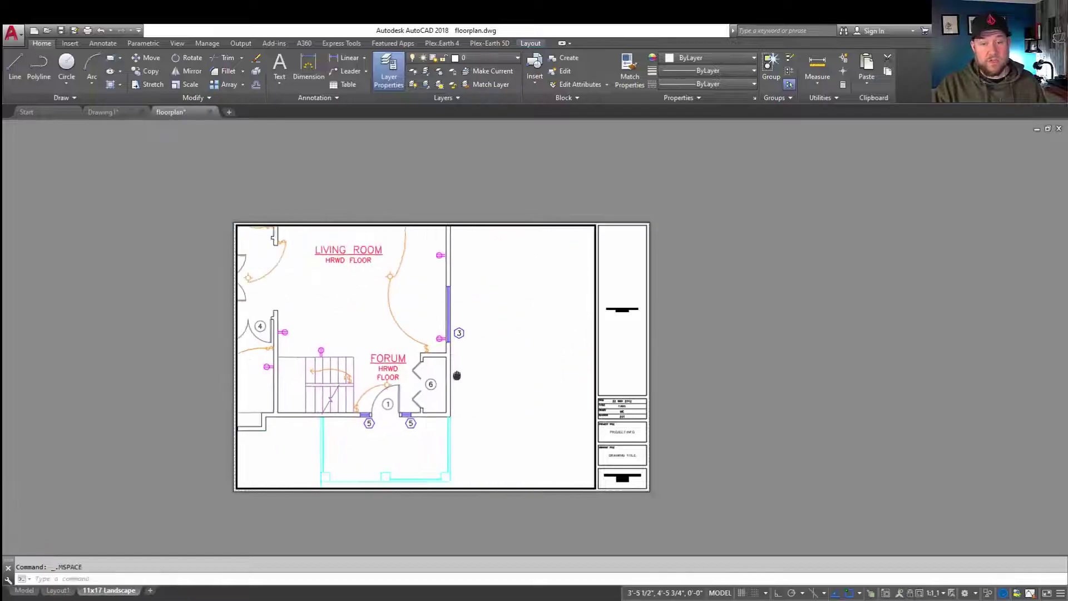
{"action": "middle_click_drag", "start_coordinate": [444, 262], "coordinate": [450, 375]}
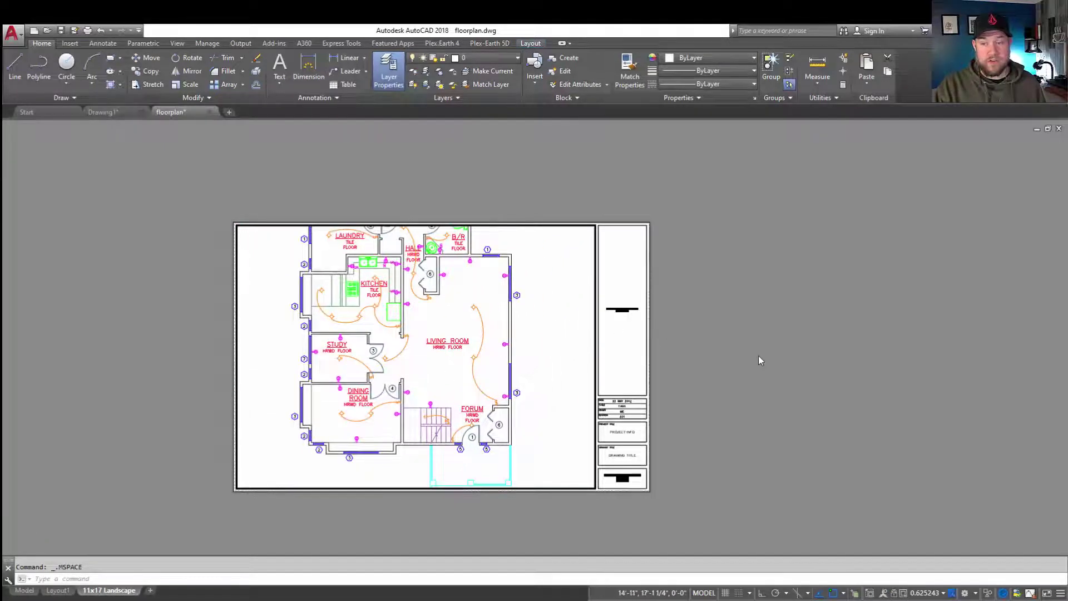
{"action": "double_click", "coordinate": [684, 346]}
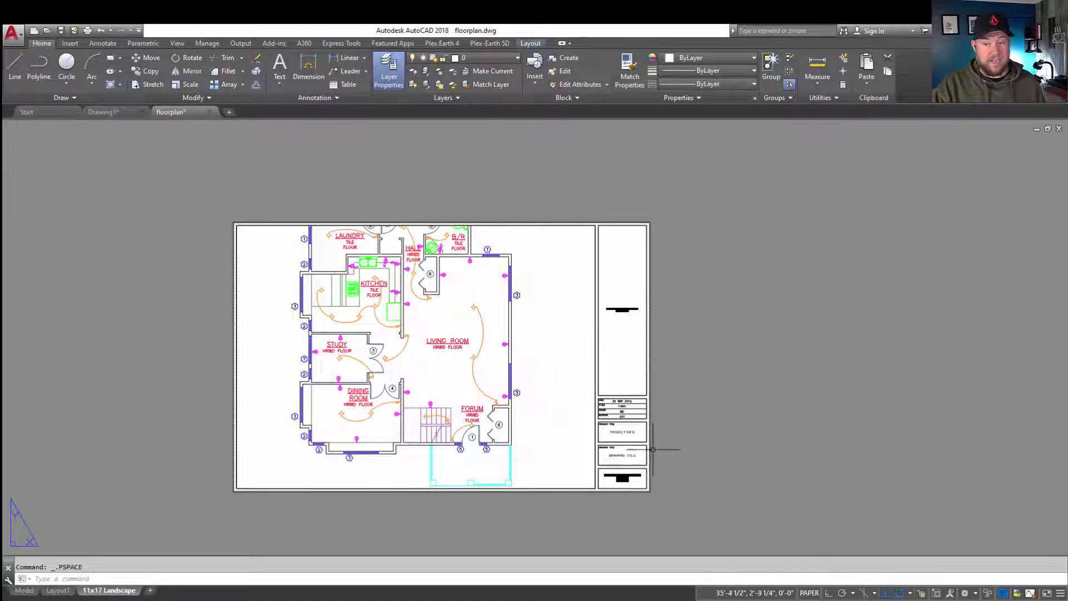
{"action": "scroll", "coordinate": [633, 450], "scroll_direction": "up", "scroll_amount": 3}
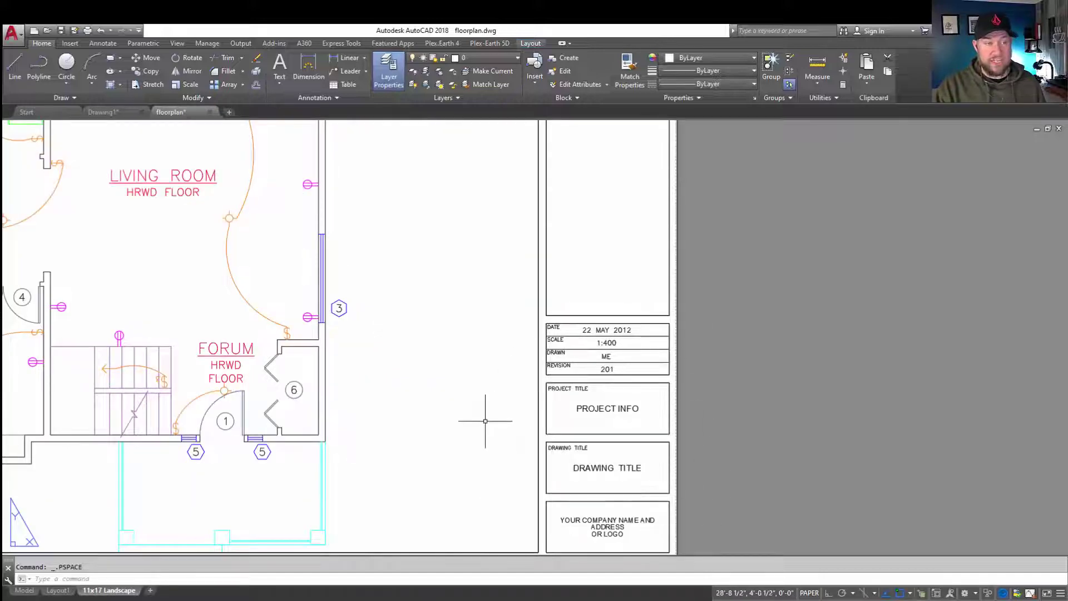
{"action": "scroll", "coordinate": [445, 400], "scroll_direction": "down", "scroll_amount": 3}
{"action": "middle_click_drag", "start_coordinate": [435, 395], "coordinate": [509, 387]}
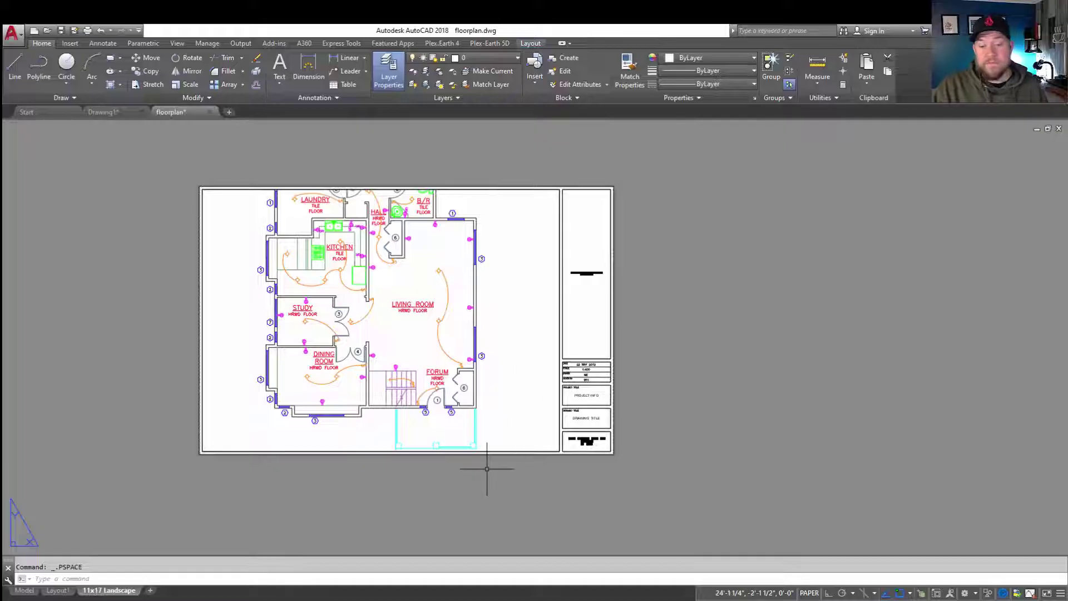
{"action": "mouse_move", "coordinate": [116, 596]}
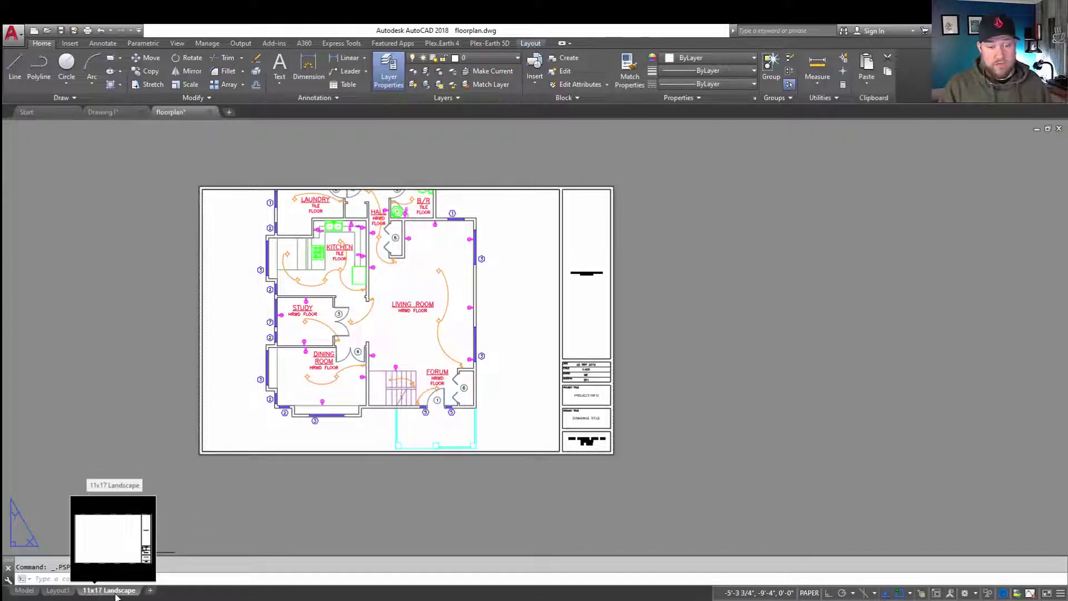
Begin another From Template layout, switch the file type to drawings, then cancel
{"action": "right_click", "coordinate": [115, 595]}
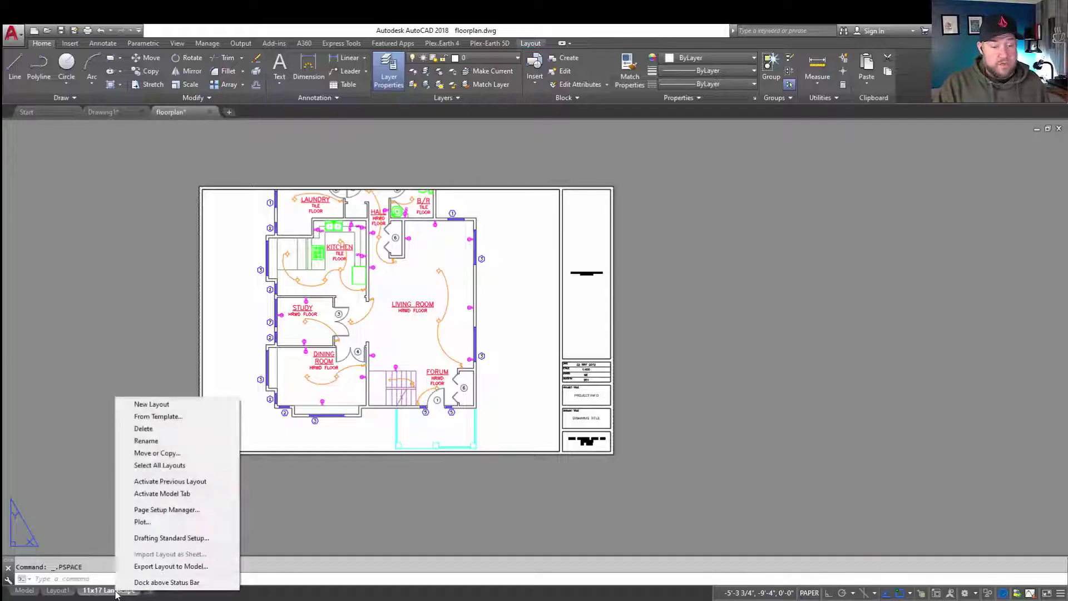
{"action": "left_click", "coordinate": [171, 418]}
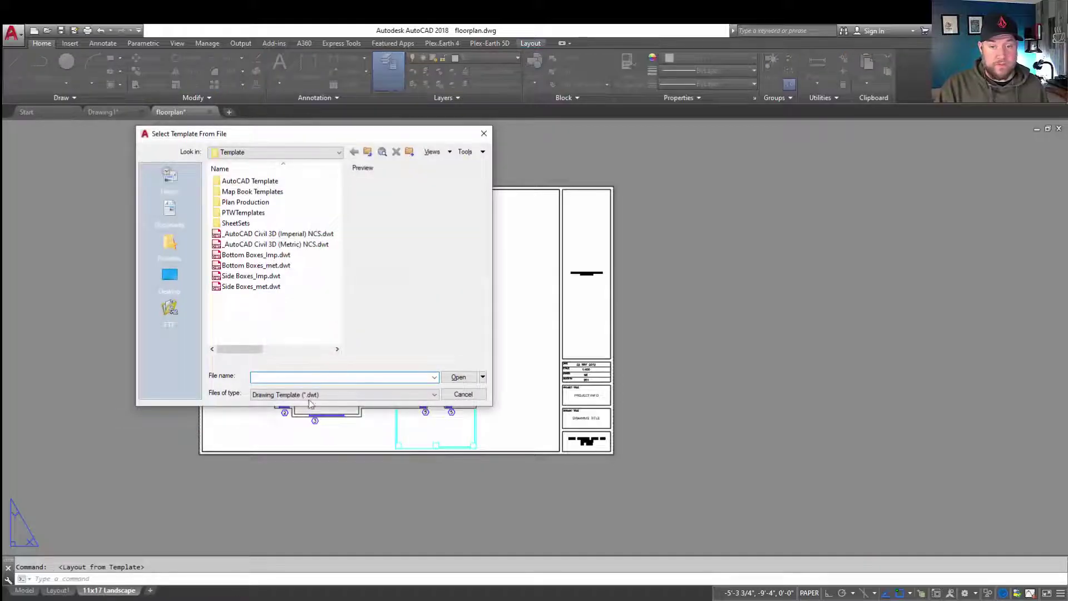
{"action": "left_click", "coordinate": [308, 397]}
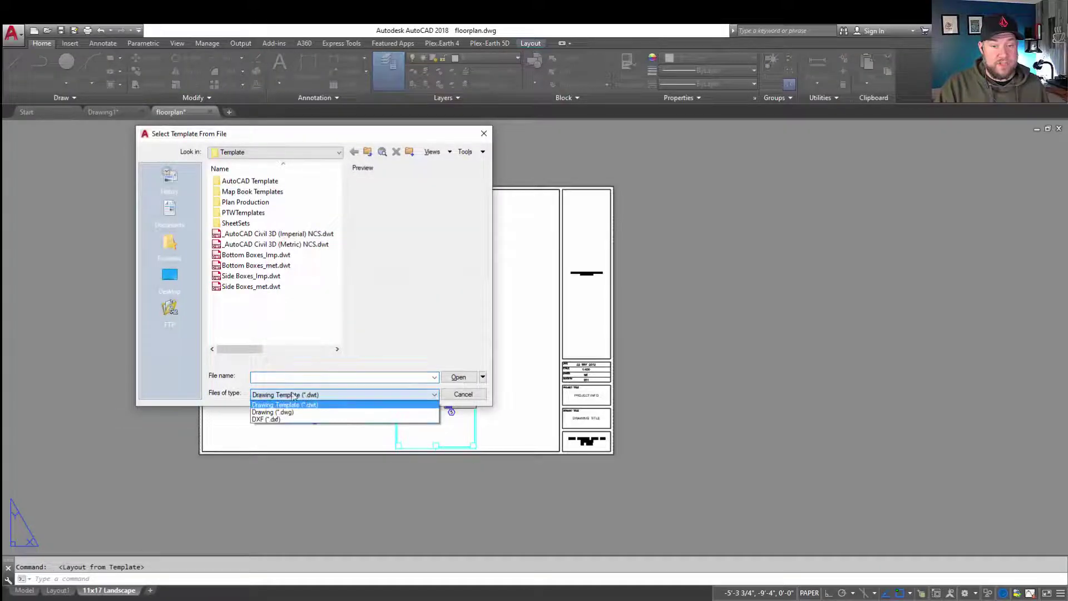
{"action": "left_click", "coordinate": [266, 412]}
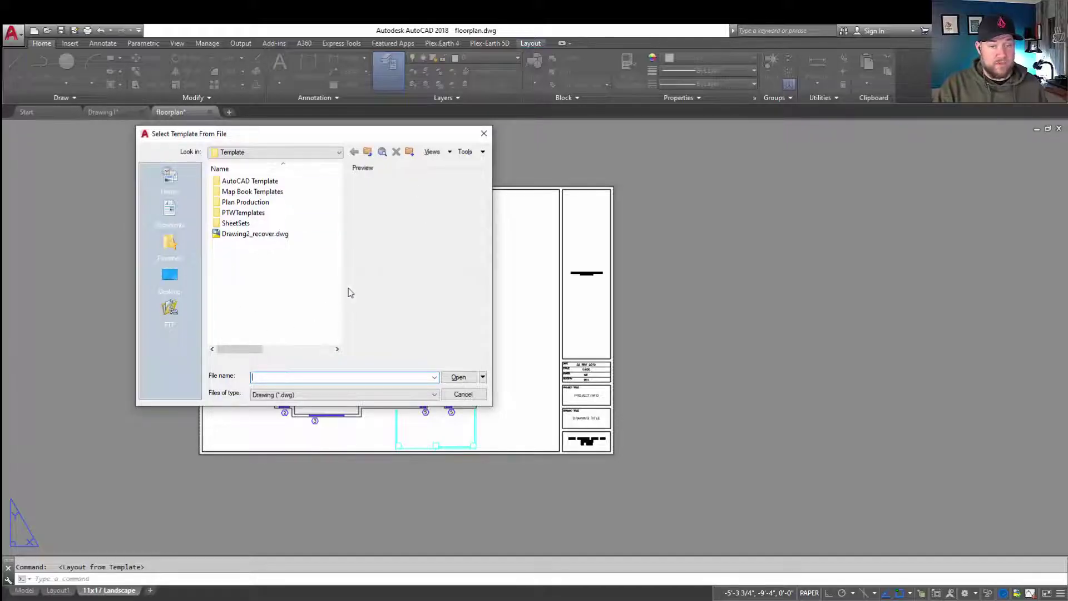
{"action": "left_click", "coordinate": [474, 396]}
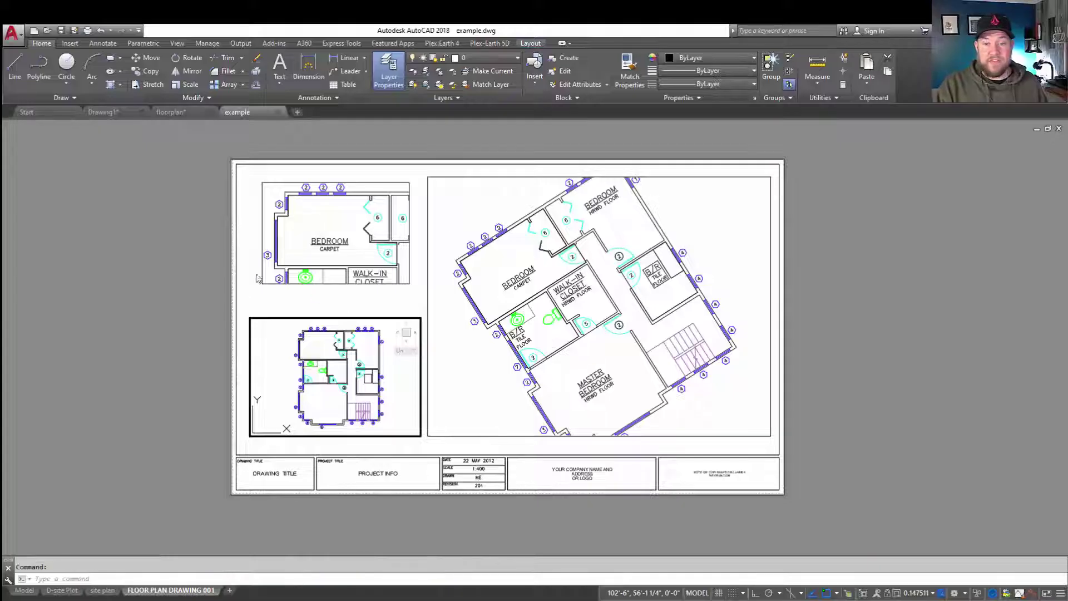
Return to paper space, switch back to floorplan.dwg and enter ADC for DesignCenter
{"action": "double_click", "coordinate": [211, 302]}
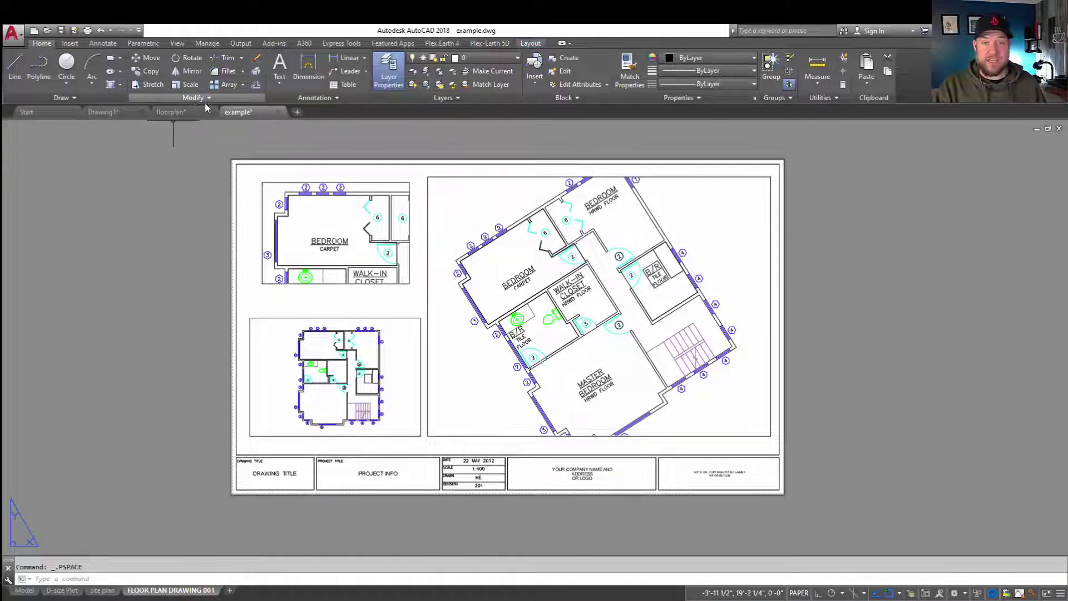
{"action": "left_click", "coordinate": [170, 112]}
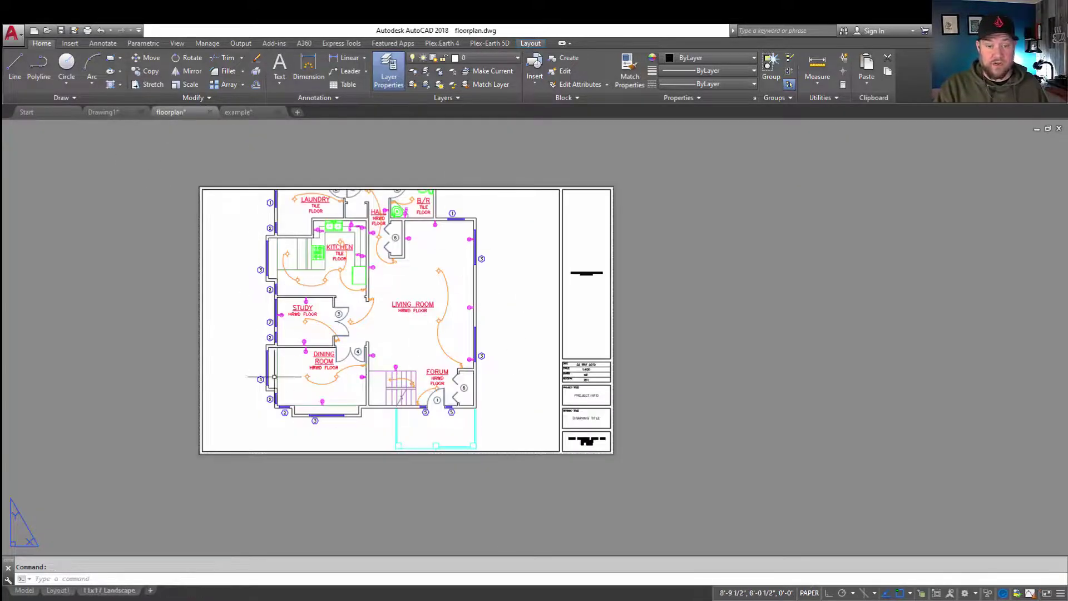
{"action": "type", "text": "ADC"}
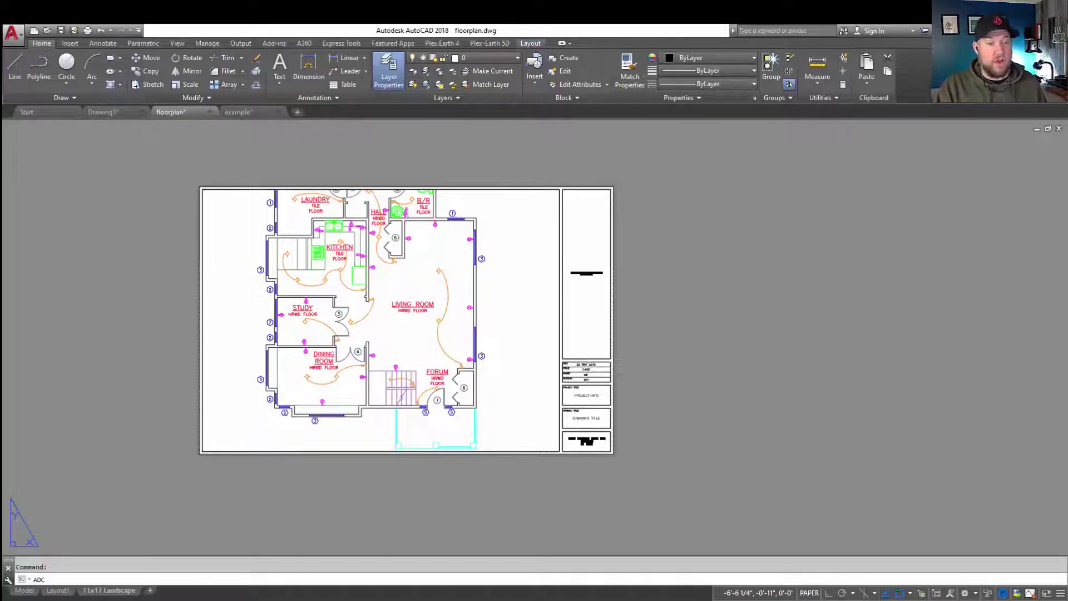
Launch DesignCenter as a floating palette showing the Open Drawings list
{"action": "key", "text": "Return"}
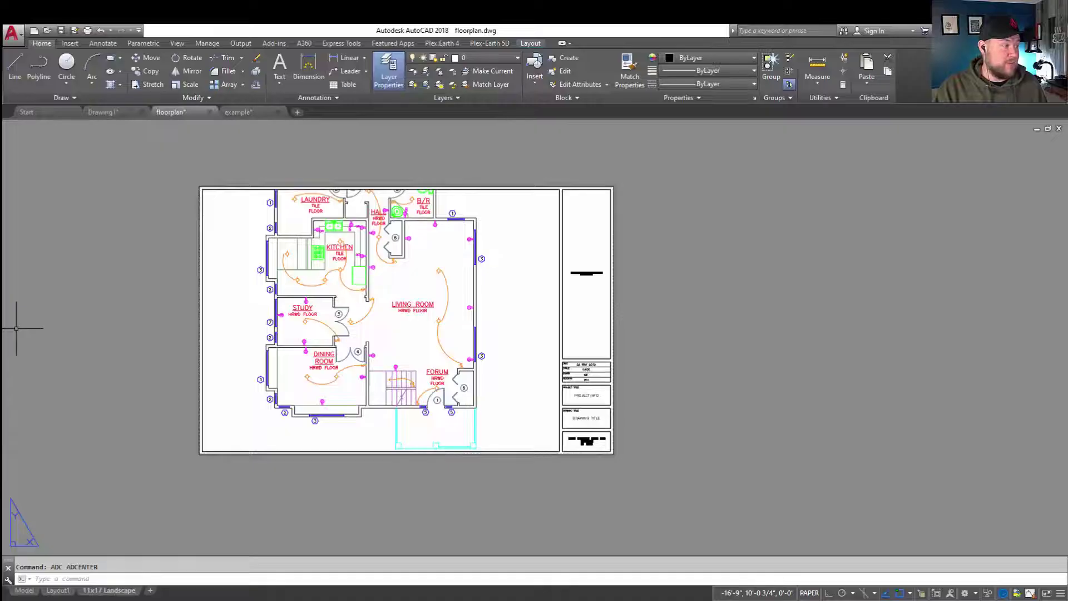
{"action": "left_click_drag", "start_coordinate": [132, 360], "coordinate": [190, 359]}
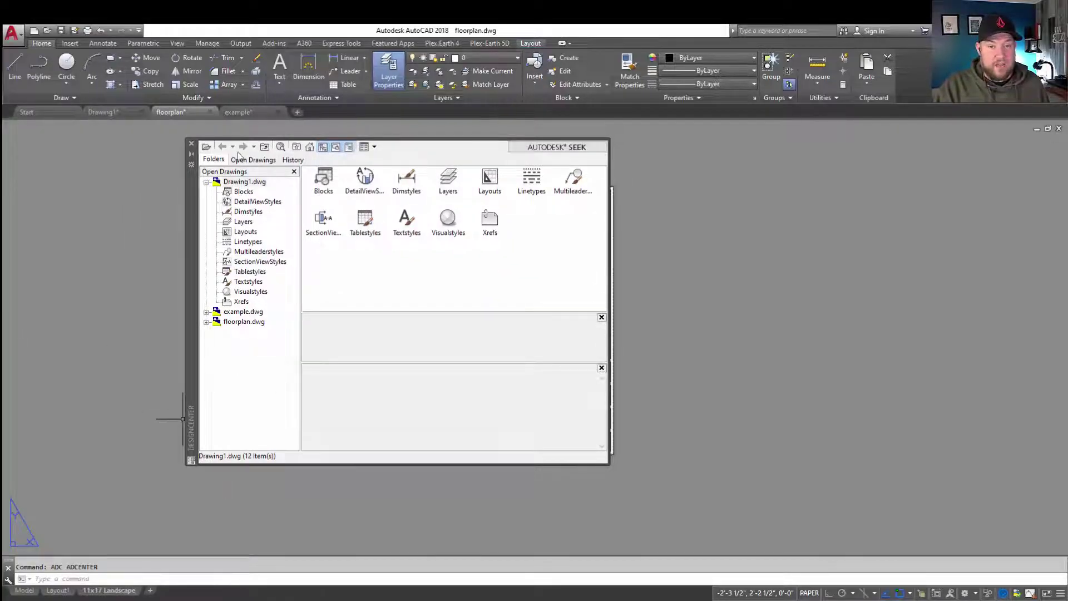
{"action": "left_click", "coordinate": [256, 160]}
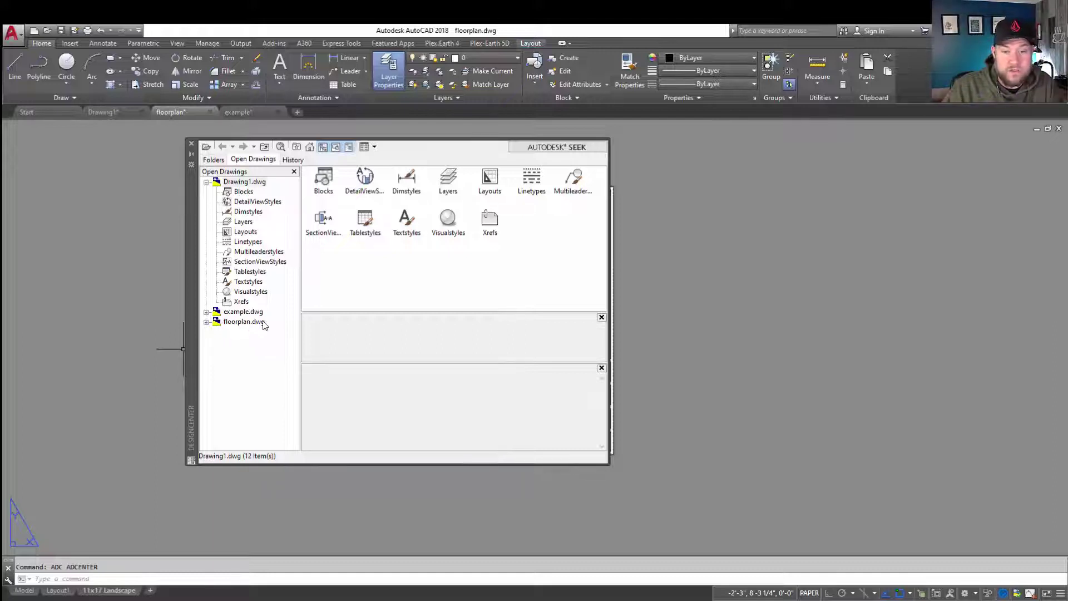
{"action": "left_click", "coordinate": [244, 322]}
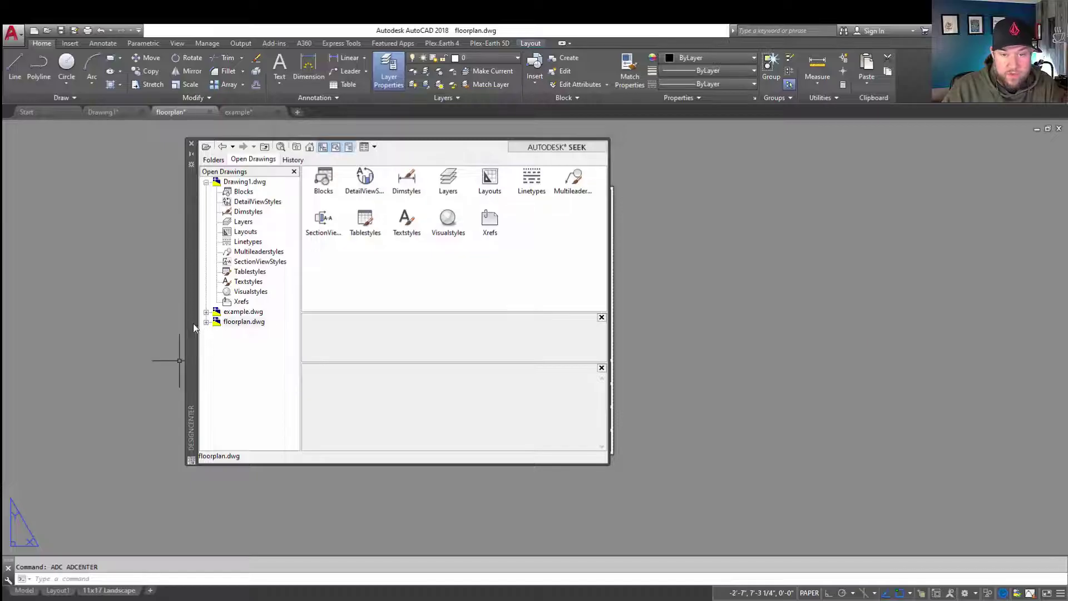
{"action": "left_click_drag", "start_coordinate": [190, 328], "coordinate": [593, 338]}
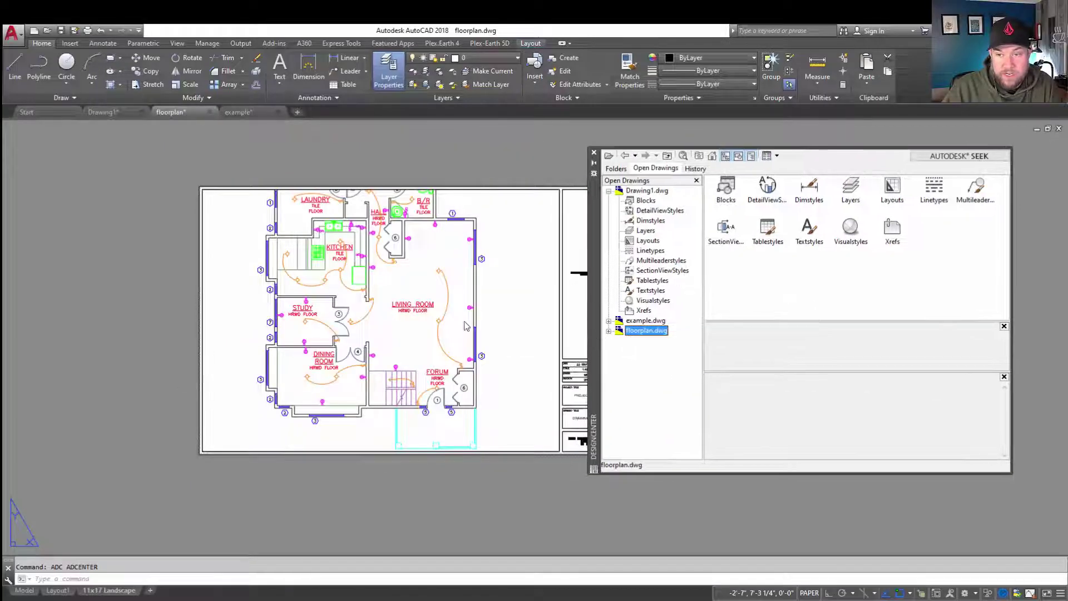
Add example.dwg's FLOOR PLAN DRAWING 001 layout to floorplan.dwg
{"action": "left_click", "coordinate": [608, 322]}
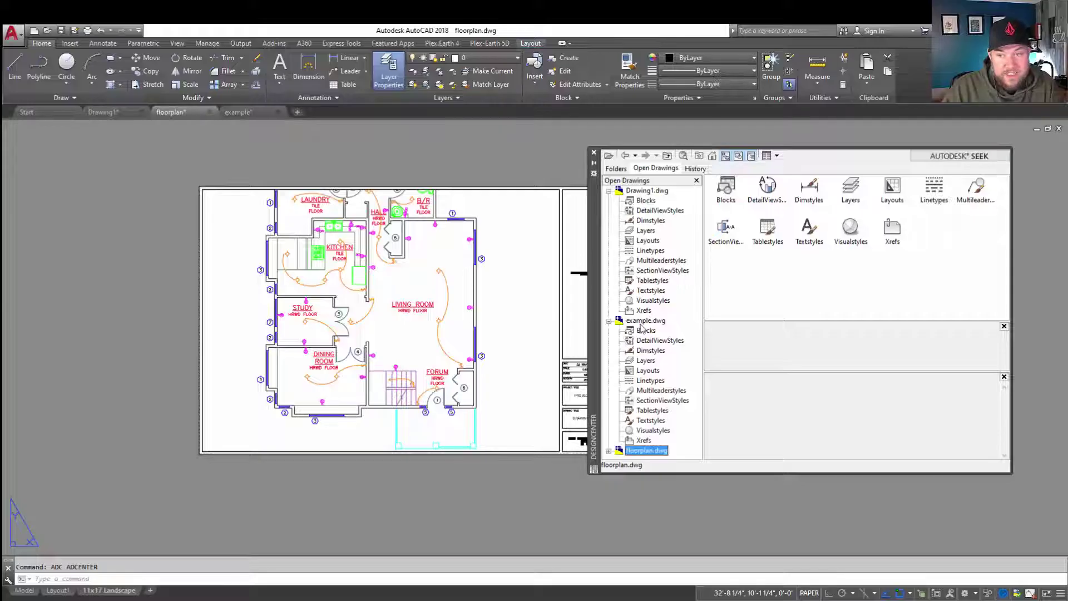
{"action": "left_click", "coordinate": [655, 376]}
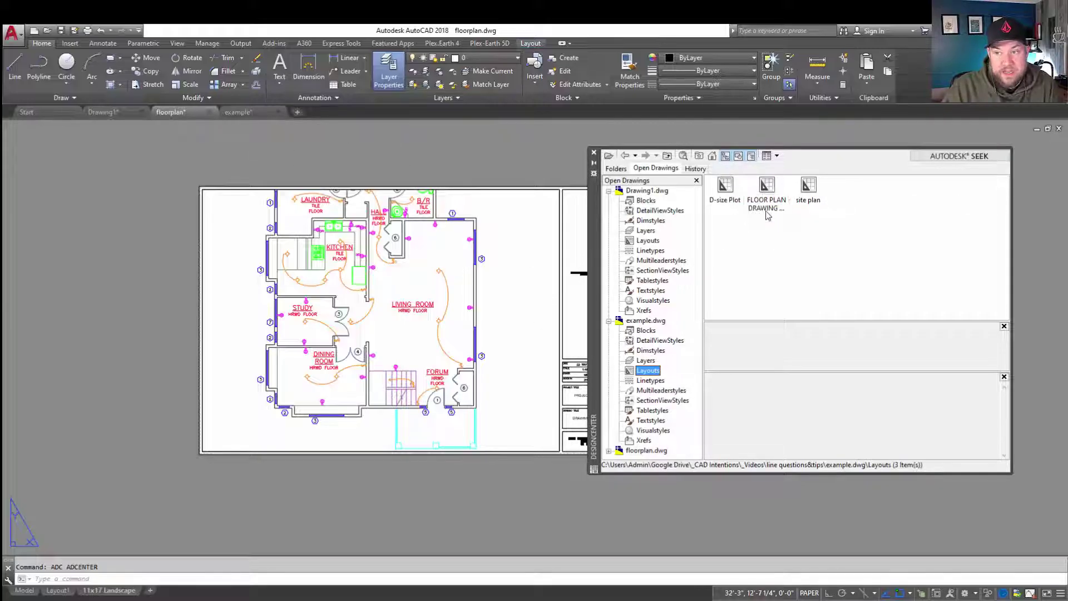
{"action": "left_click", "coordinate": [767, 211]}
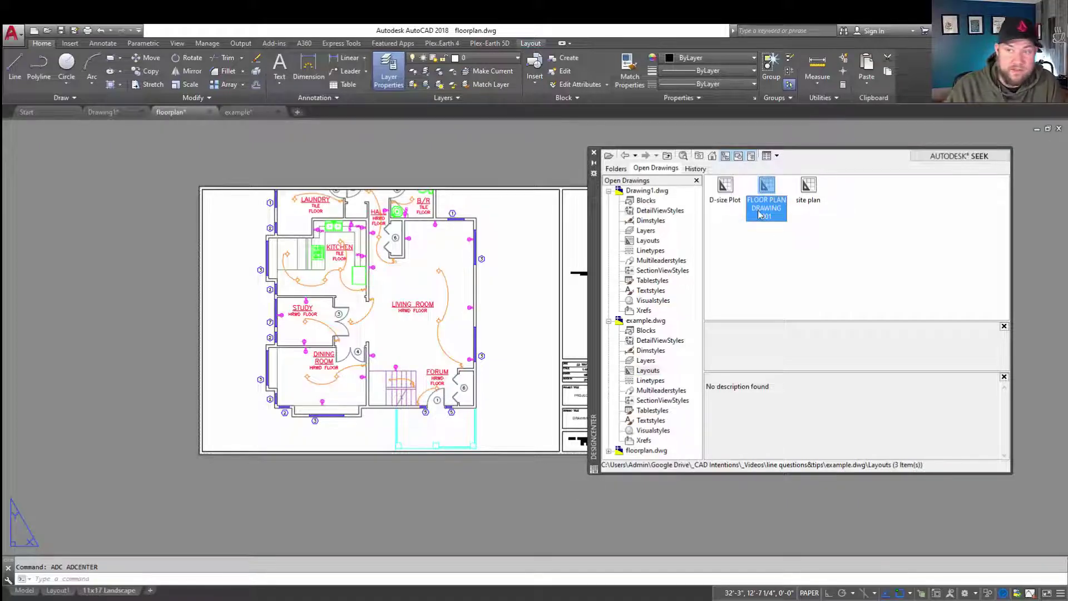
{"action": "right_click", "coordinate": [775, 185]}
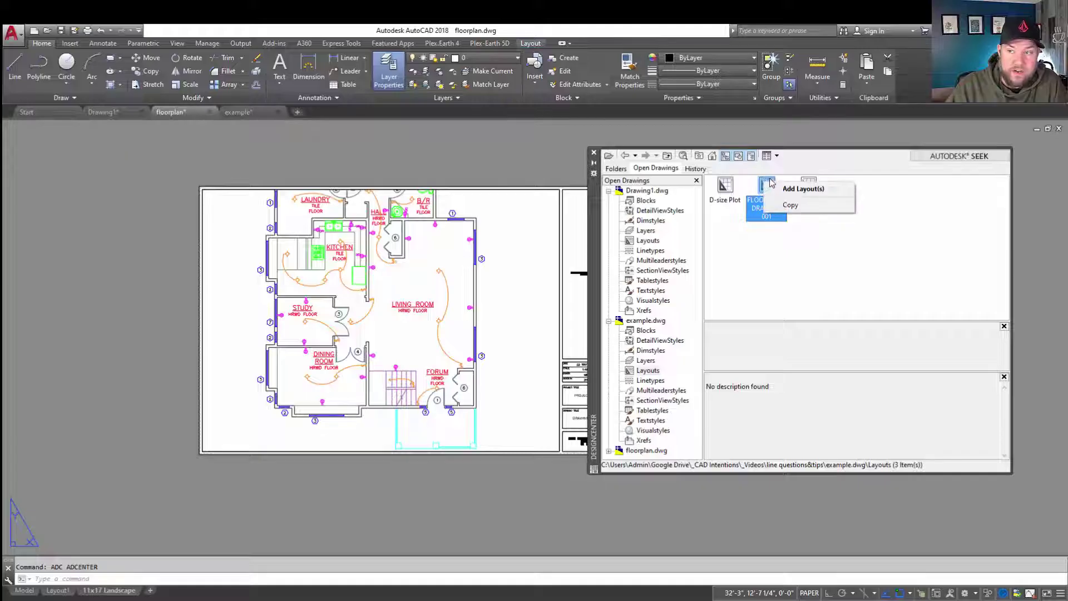
{"action": "left_click", "coordinate": [804, 189]}
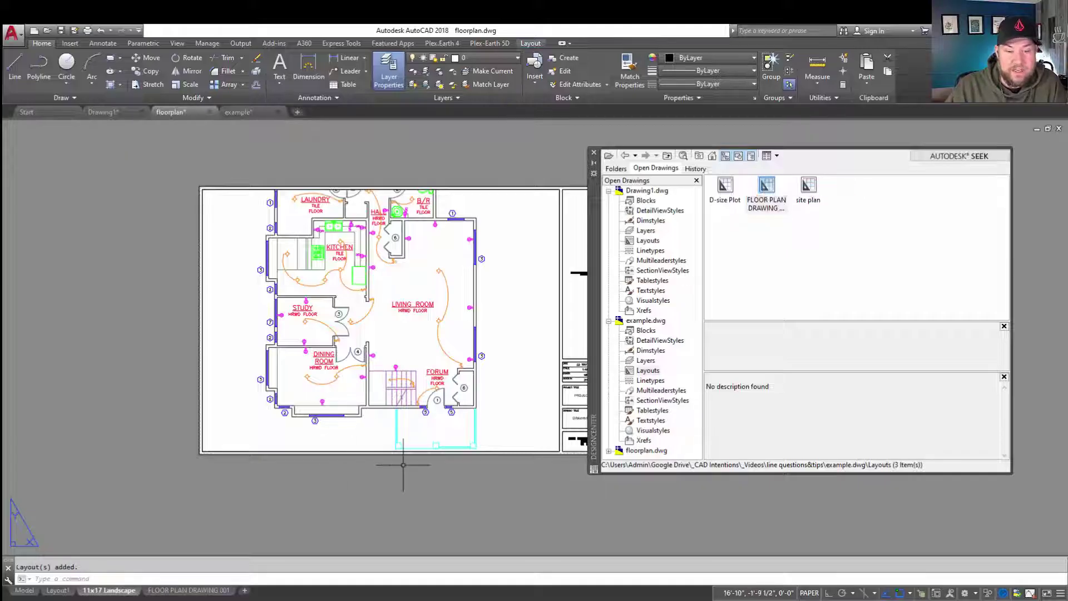
Switch to the FLOOR PLAN DRAWING 001 layout and pan the sheet into view
{"action": "left_click", "coordinate": [216, 589]}
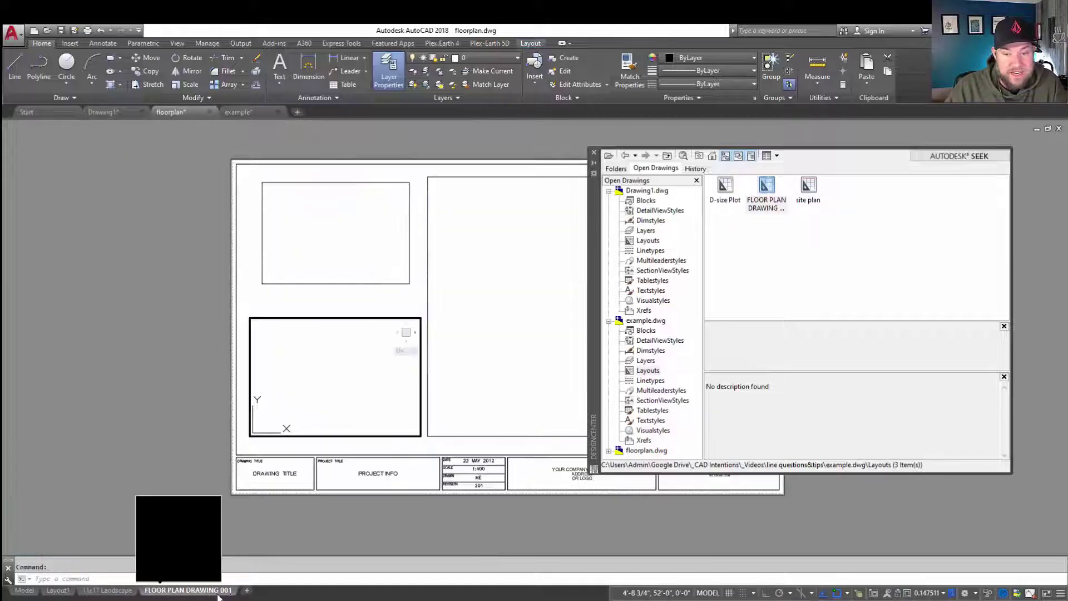
{"action": "double_click", "coordinate": [244, 518]}
{"action": "middle_click_drag", "start_coordinate": [394, 500], "coordinate": [210, 514]}
{"action": "middle_click_drag", "start_coordinate": [357, 343], "coordinate": [439, 322]}
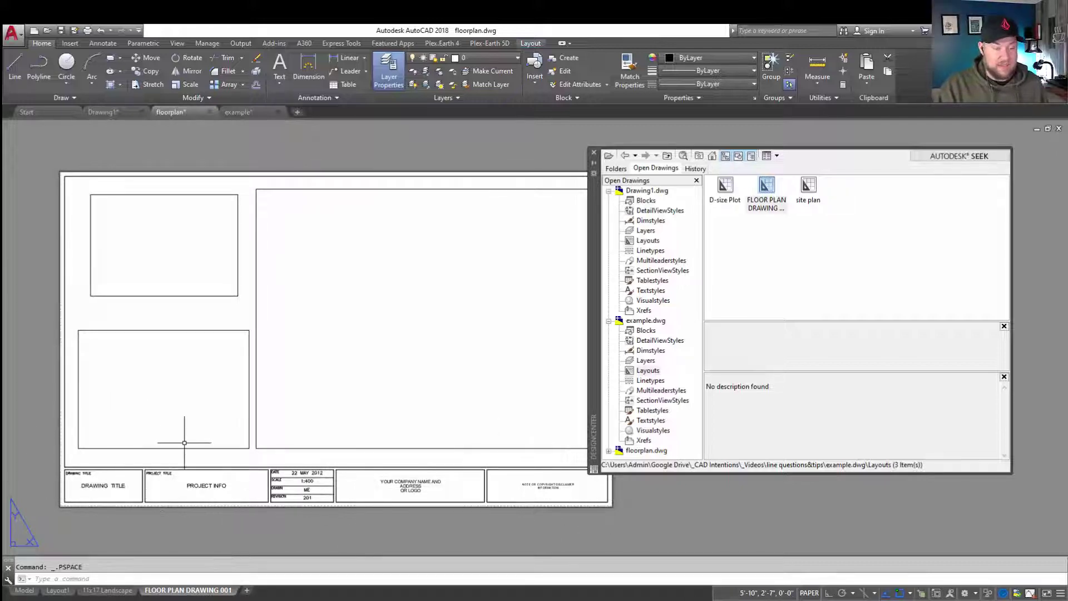
Zoom extents in the large right viewport and the lower-left viewport
{"action": "double_click", "coordinate": [358, 359]}
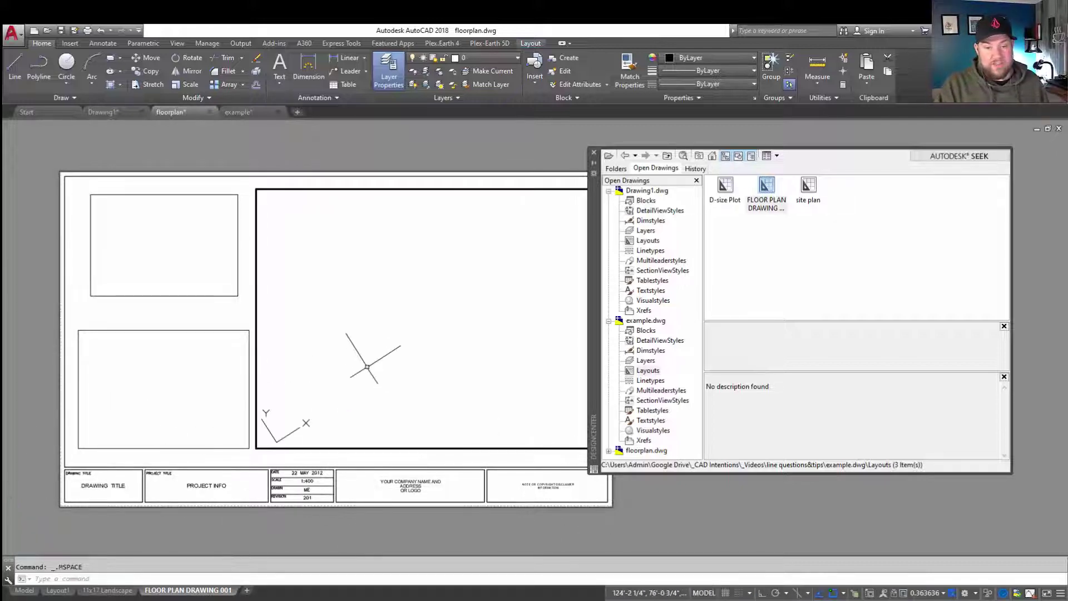
{"action": "type", "text": "z"}
{"action": "key", "text": "Return"}
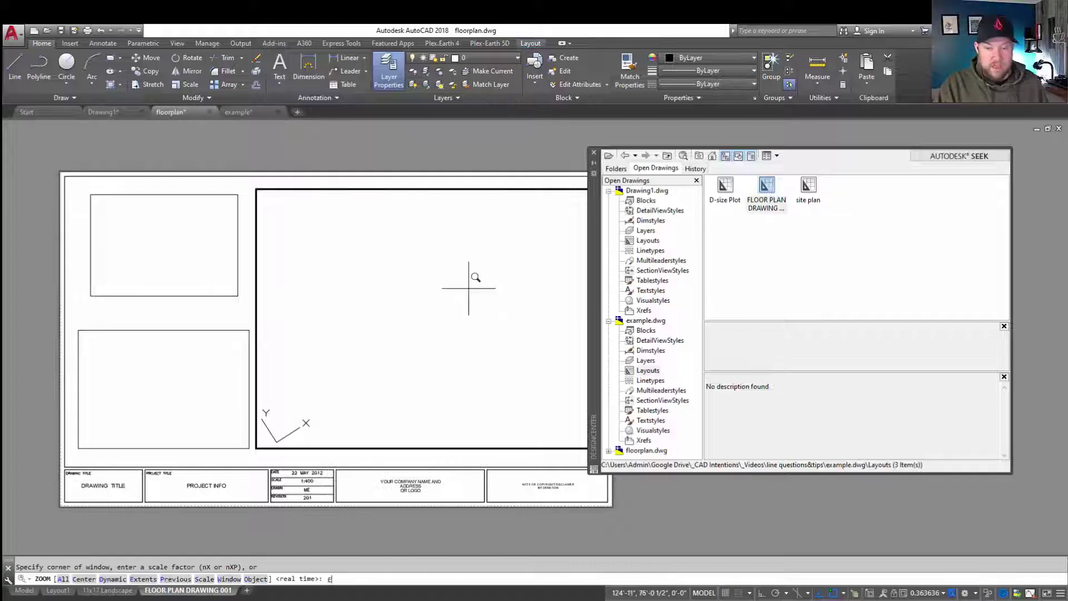
{"action": "type", "text": "e"}
{"action": "key", "text": "Return"}
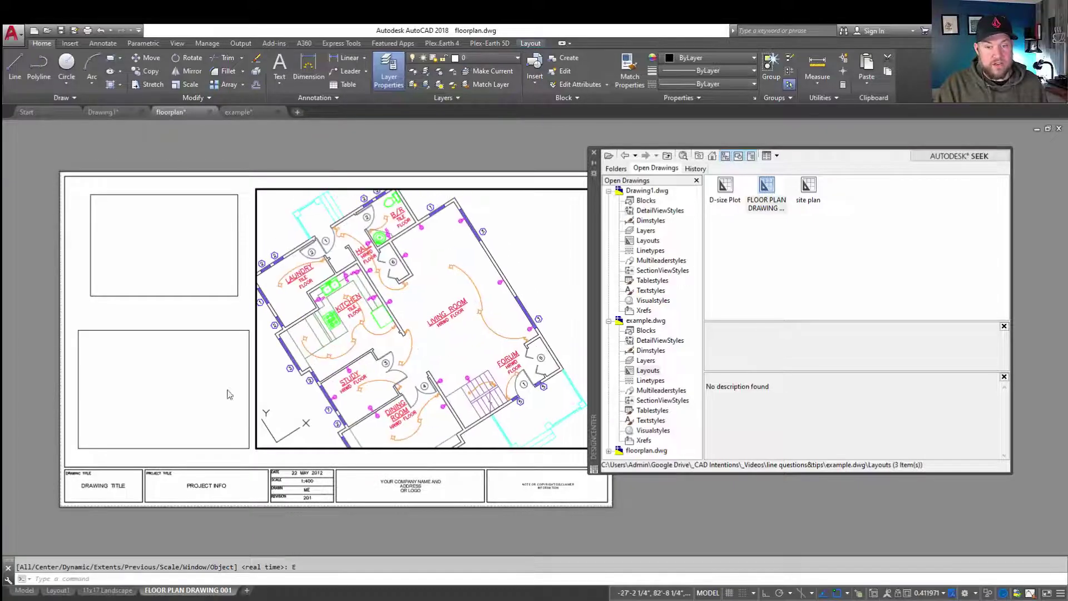
{"action": "left_click", "coordinate": [227, 392]}
{"action": "left_click", "coordinate": [229, 385]}
{"action": "key", "text": "Escape"}
{"action": "type", "text": "z"}
{"action": "key", "text": "Return"}
{"action": "type", "text": "e"}
{"action": "key", "text": "Return"}
Zoom extents in the upper-left viewport, center it on the kitchen, and return to paper space
{"action": "left_click", "coordinate": [158, 261]}
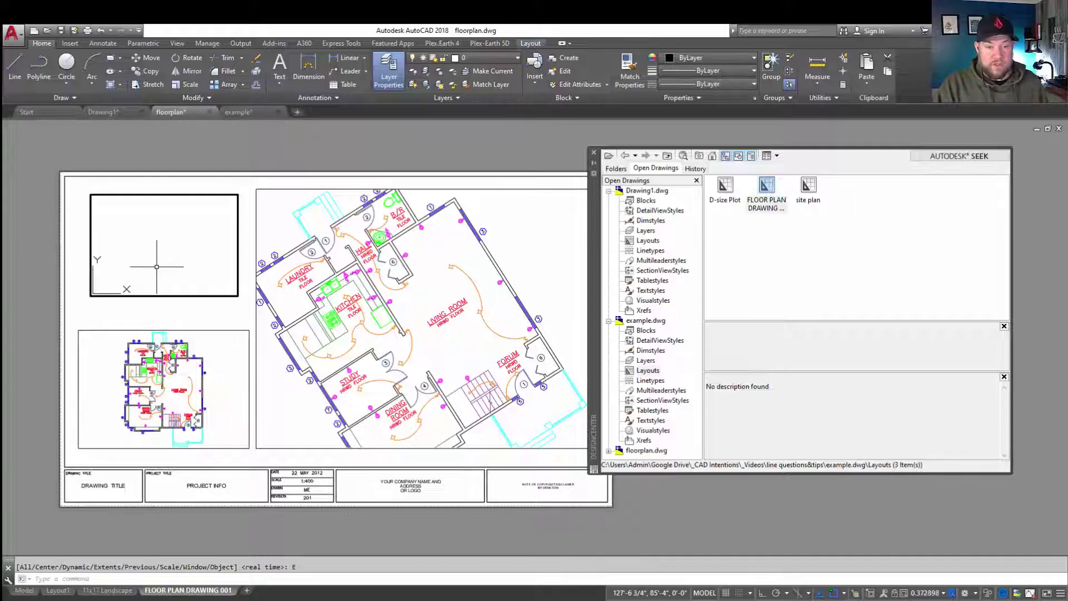
{"action": "type", "text": "z"}
{"action": "key", "text": "Return"}
{"action": "type", "text": "e"}
{"action": "key", "text": "Return"}
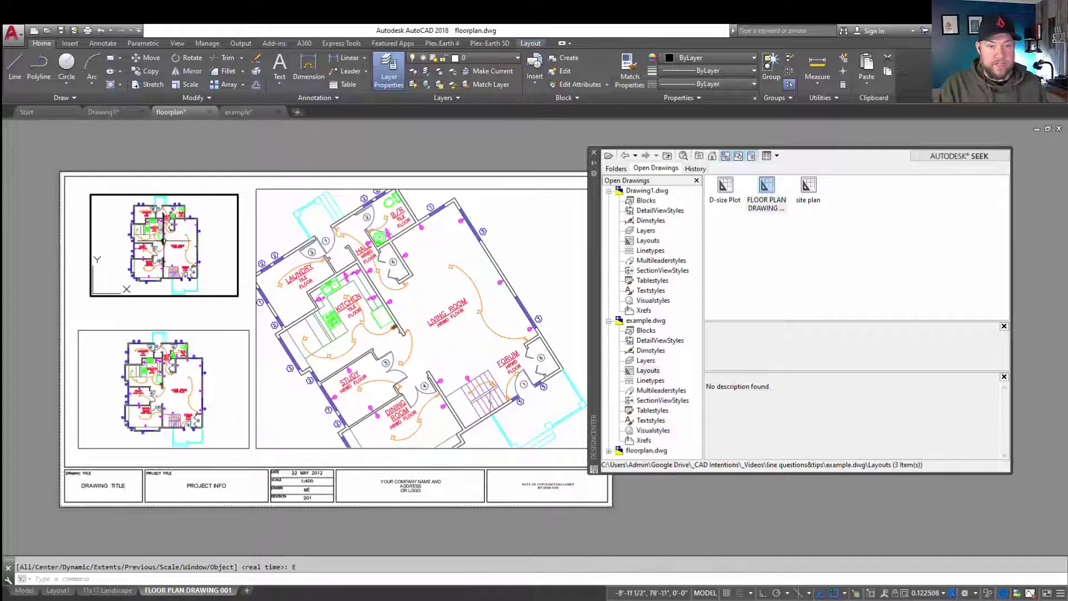
{"action": "scroll", "coordinate": [175, 278], "scroll_direction": "up", "scroll_amount": 2}
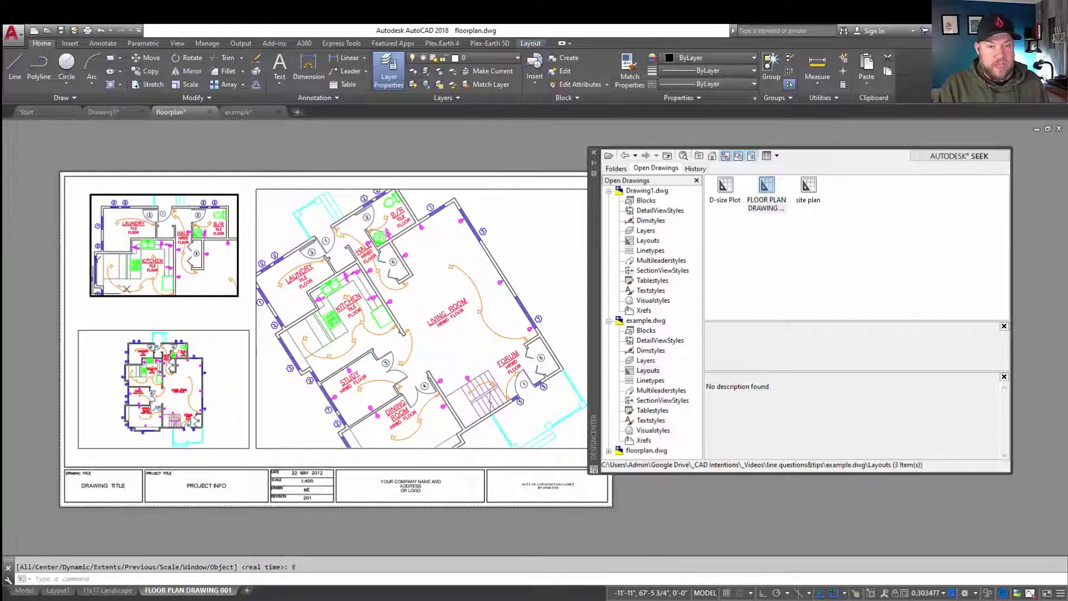
{"action": "middle_click_drag", "start_coordinate": [176, 278], "coordinate": [186, 256]}
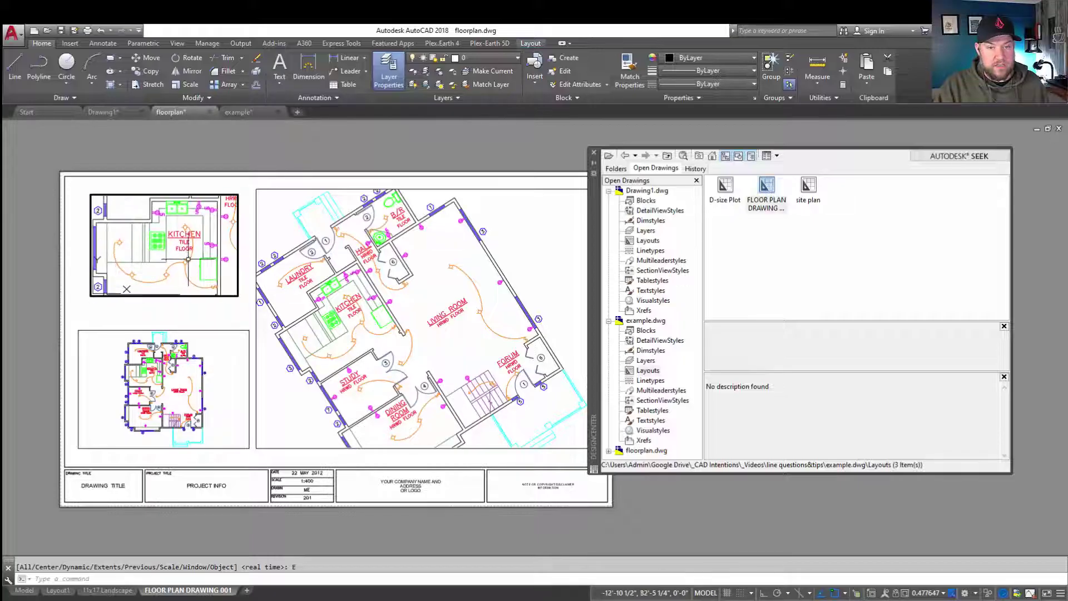
{"action": "double_click", "coordinate": [164, 313]}
Zoom the lower-left viewport onto the HALL and B/R rooms, then return to paper space
{"action": "double_click", "coordinate": [179, 404]}
{"action": "scroll", "coordinate": [157, 376], "scroll_direction": "up", "scroll_amount": 5}
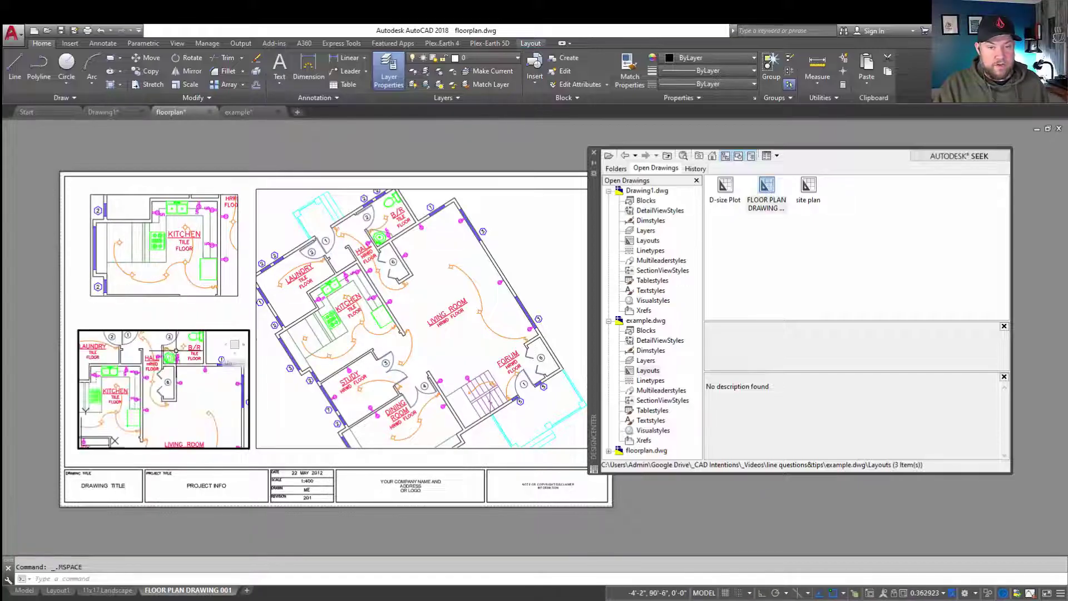
{"action": "scroll", "coordinate": [157, 386], "scroll_direction": "up", "scroll_amount": 2}
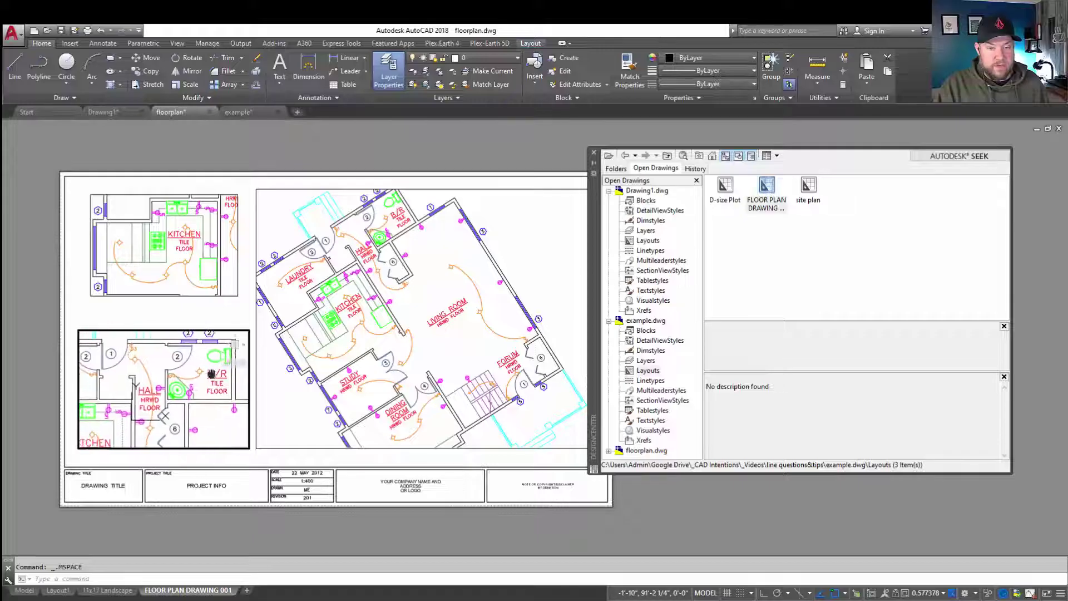
{"action": "middle_click_drag", "start_coordinate": [157, 387], "coordinate": [191, 404]}
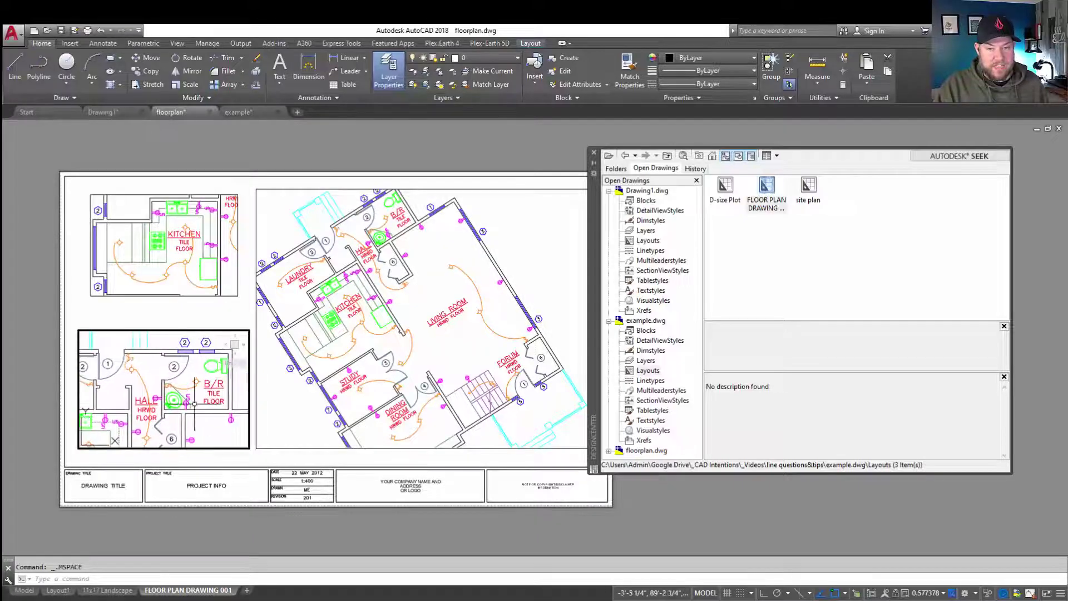
{"action": "double_click", "coordinate": [212, 315]}
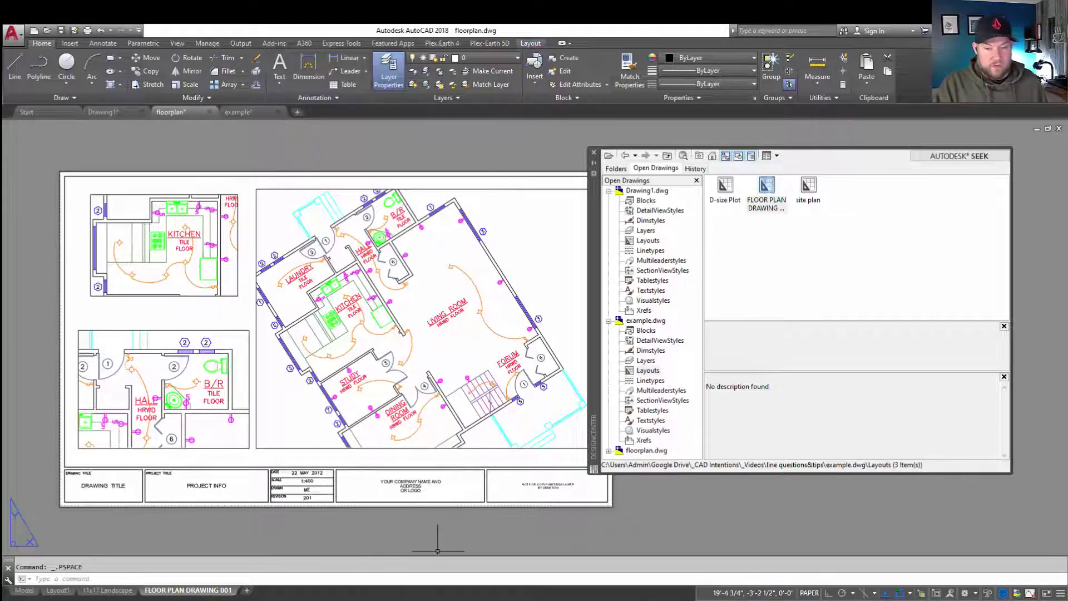
{"action": "left_click", "coordinate": [444, 529]}
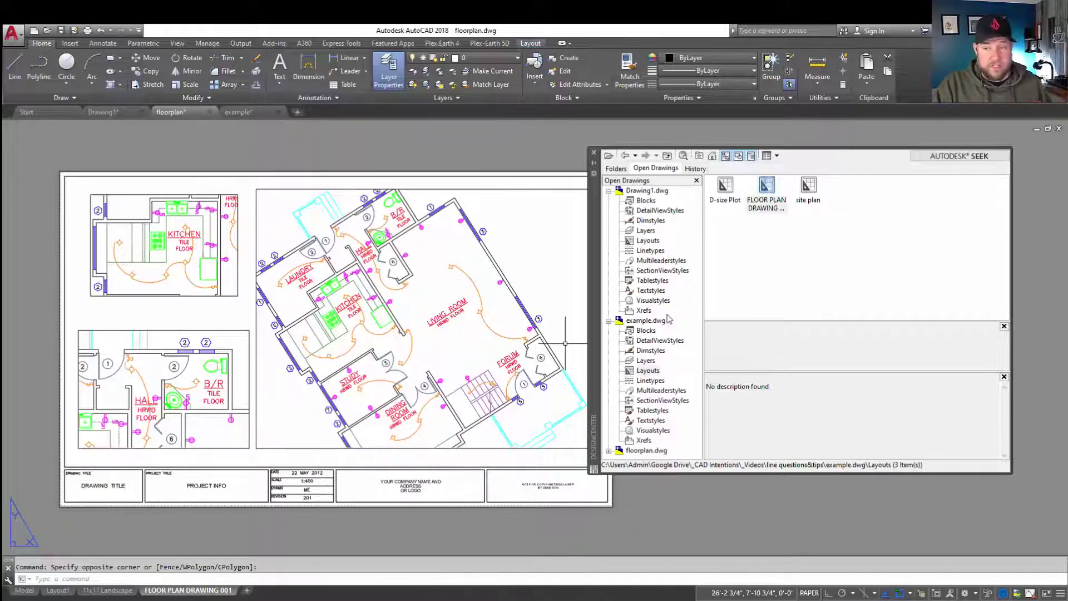
Reposition DesignCenter and preview example.dwg's Faucet - front block
{"action": "left_click_drag", "start_coordinate": [594, 248], "coordinate": [442, 223]}
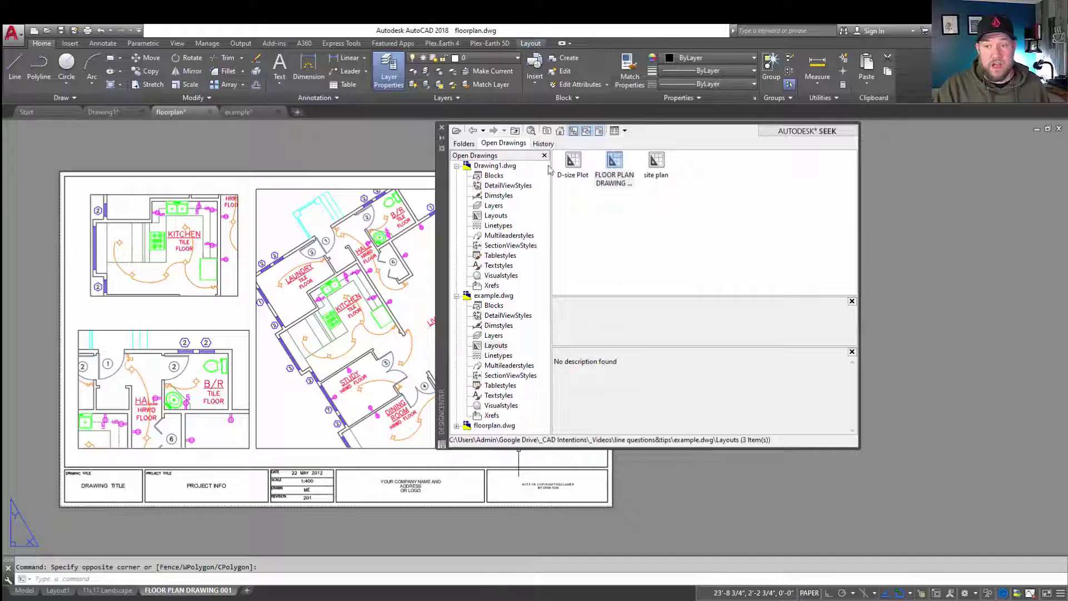
{"action": "left_click_drag", "start_coordinate": [443, 308], "coordinate": [381, 349]}
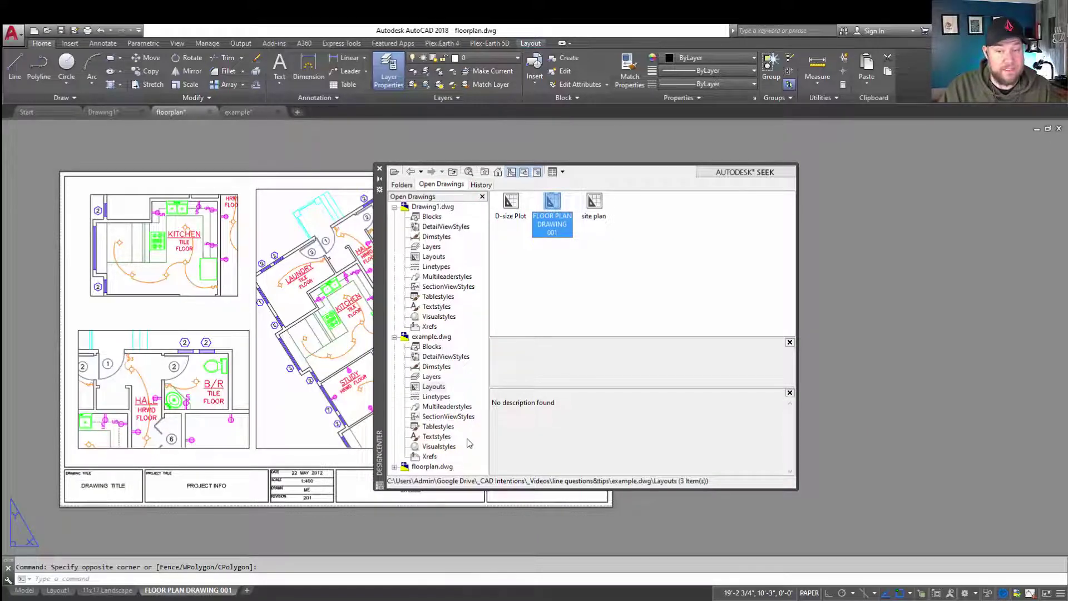
{"action": "left_click", "coordinate": [432, 346]}
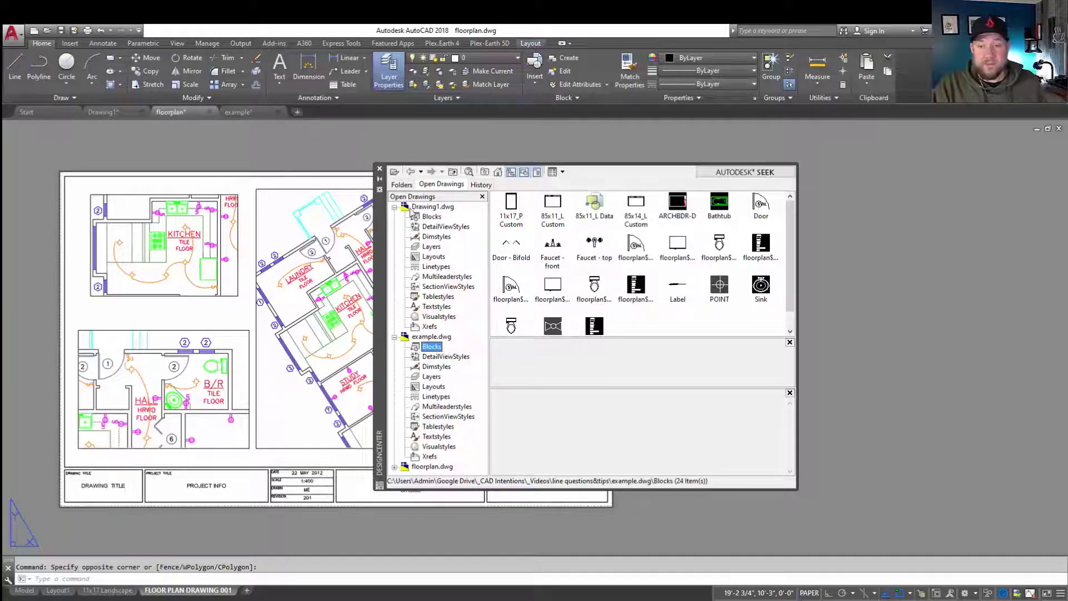
{"action": "left_click", "coordinate": [402, 184]}
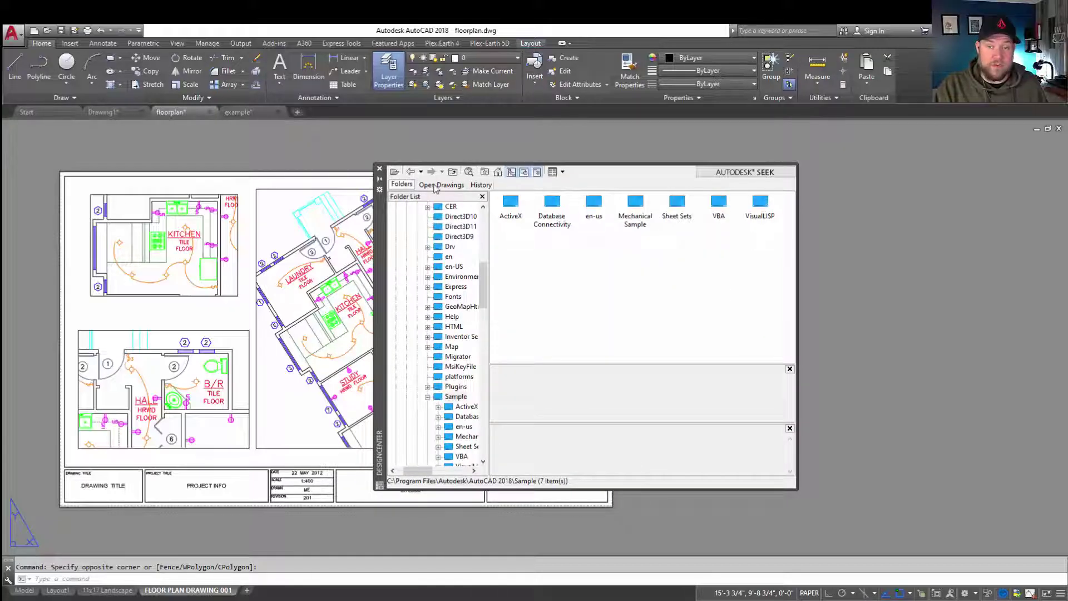
{"action": "left_click", "coordinate": [440, 185]}
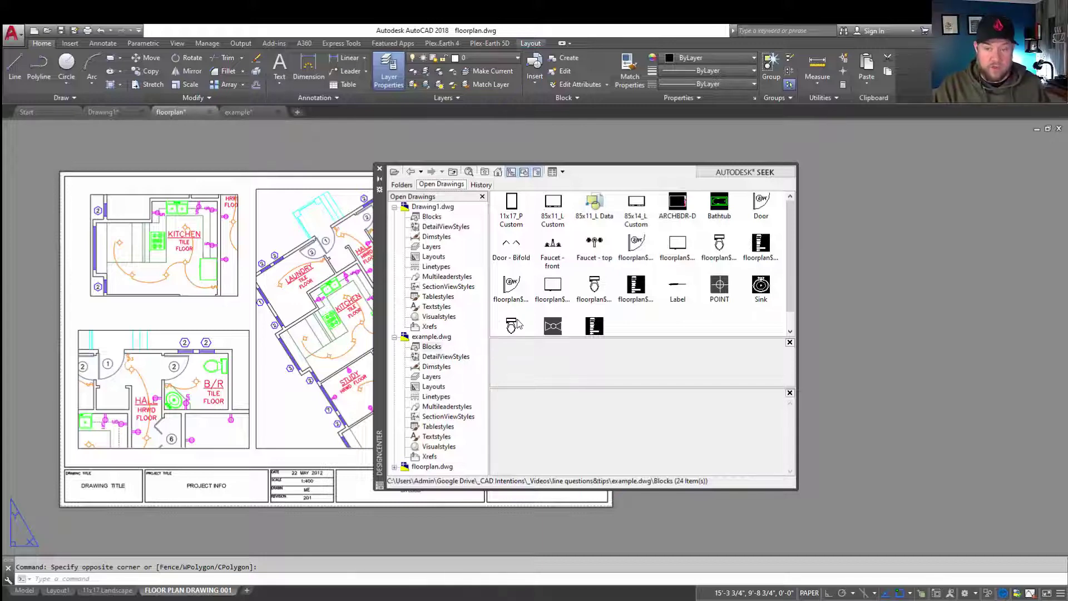
{"action": "left_click", "coordinate": [551, 254]}
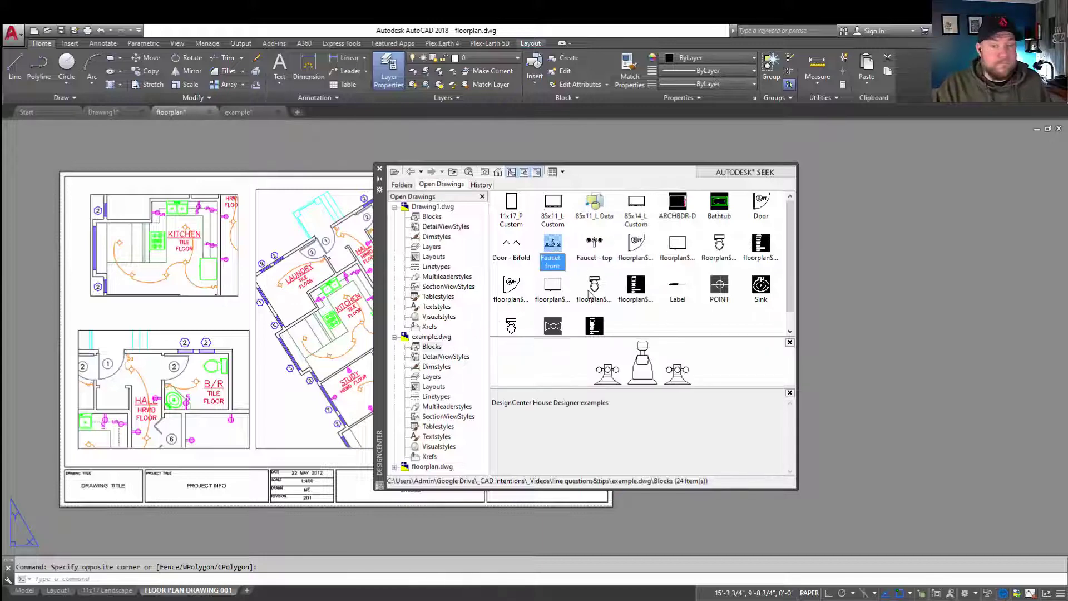
Look through example.dwg's layers and layouts, then inspect the 11x17_P Custom block
{"action": "left_click", "coordinate": [430, 378]}
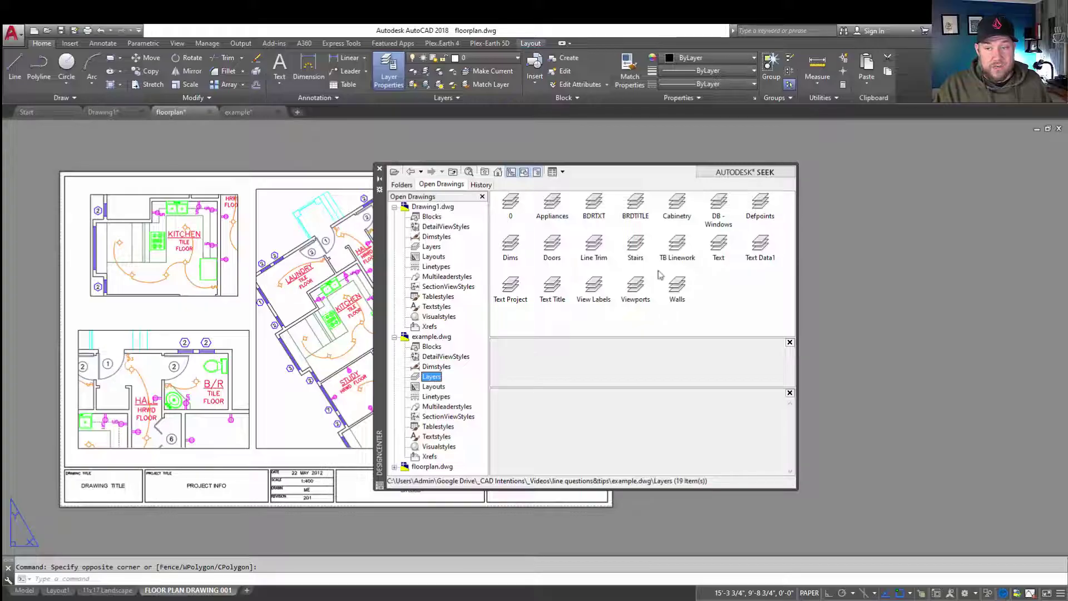
{"action": "left_click", "coordinate": [426, 389]}
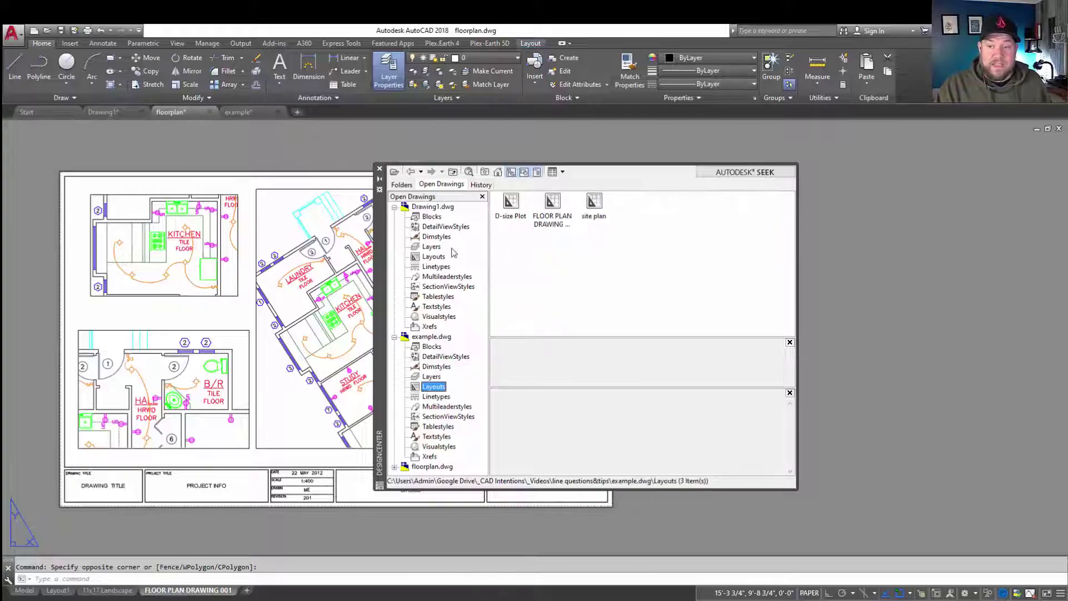
{"action": "left_click", "coordinate": [429, 346]}
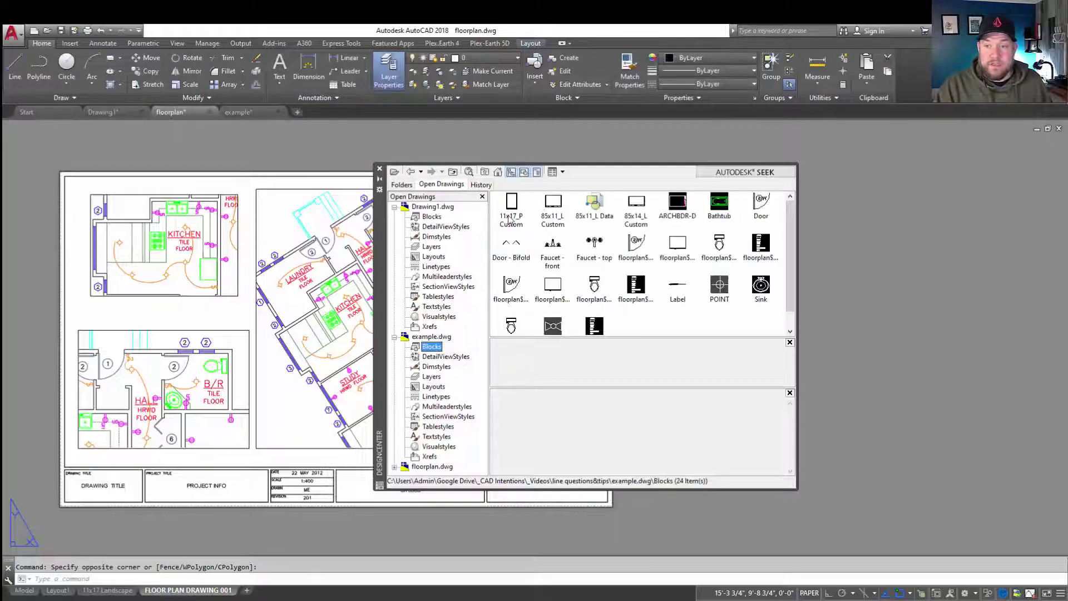
{"action": "left_click", "coordinate": [510, 217]}
{"action": "right_click", "coordinate": [513, 219]}
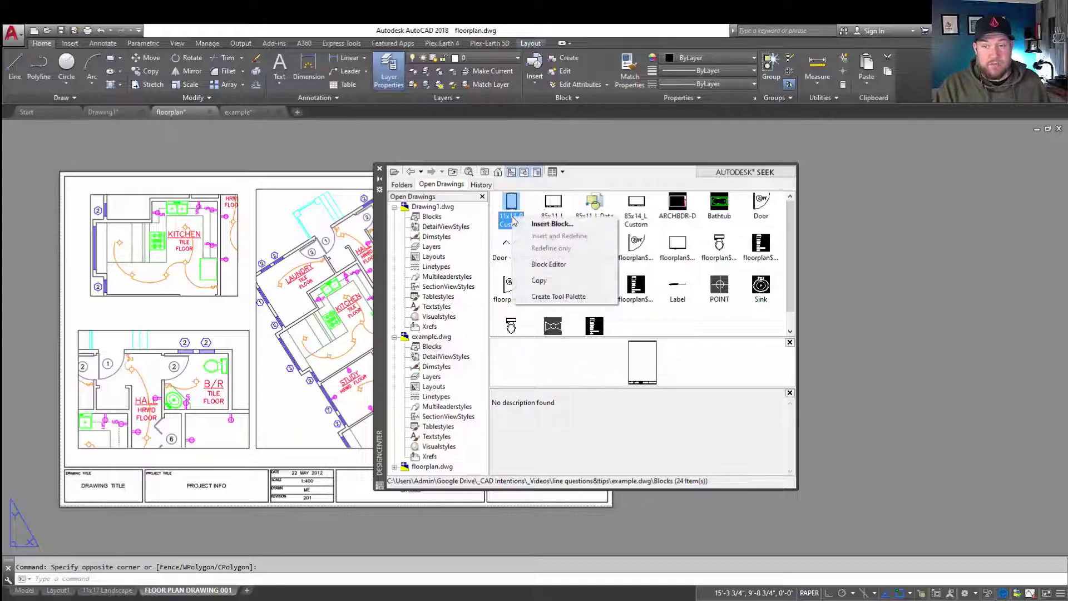
View example.dwg's dimension styles and layers, opening the Doors layer options without adding it
{"action": "left_click", "coordinate": [437, 366]}
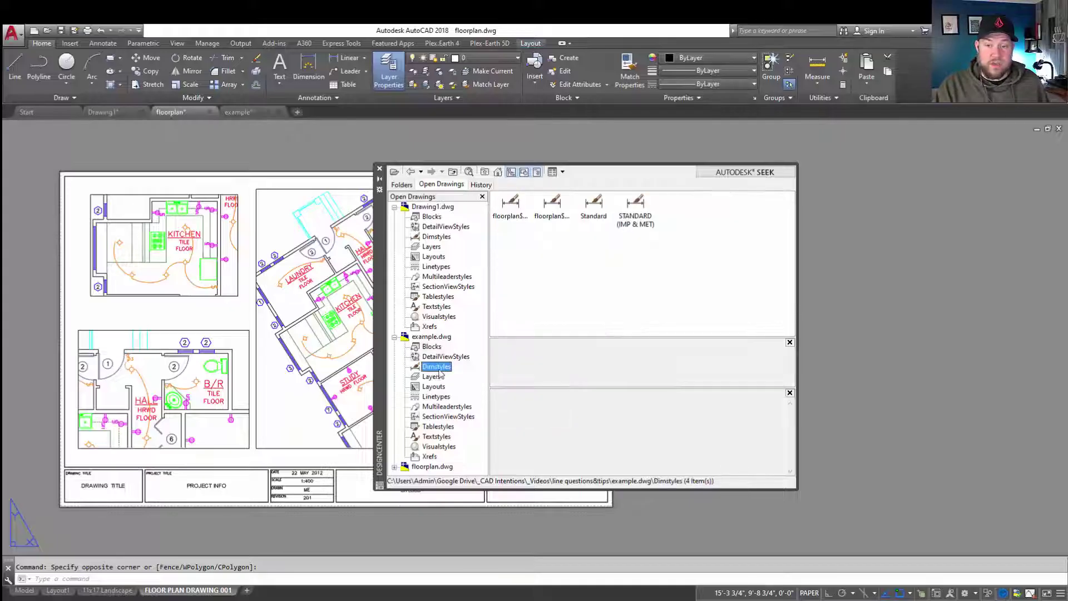
{"action": "left_click", "coordinate": [432, 377]}
{"action": "left_click", "coordinate": [550, 247]}
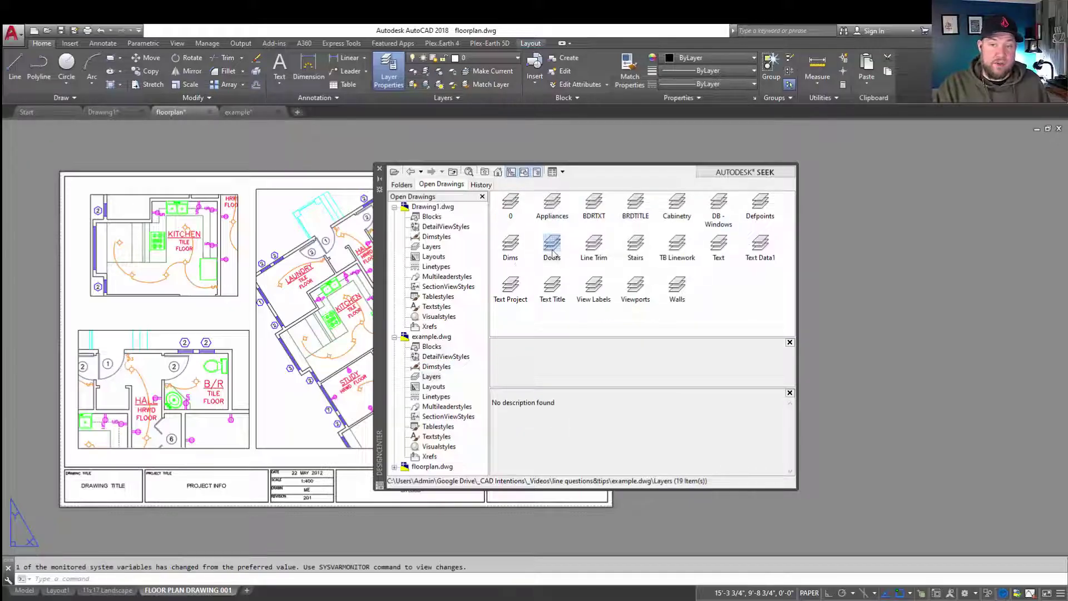
{"action": "right_click", "coordinate": [553, 253]}
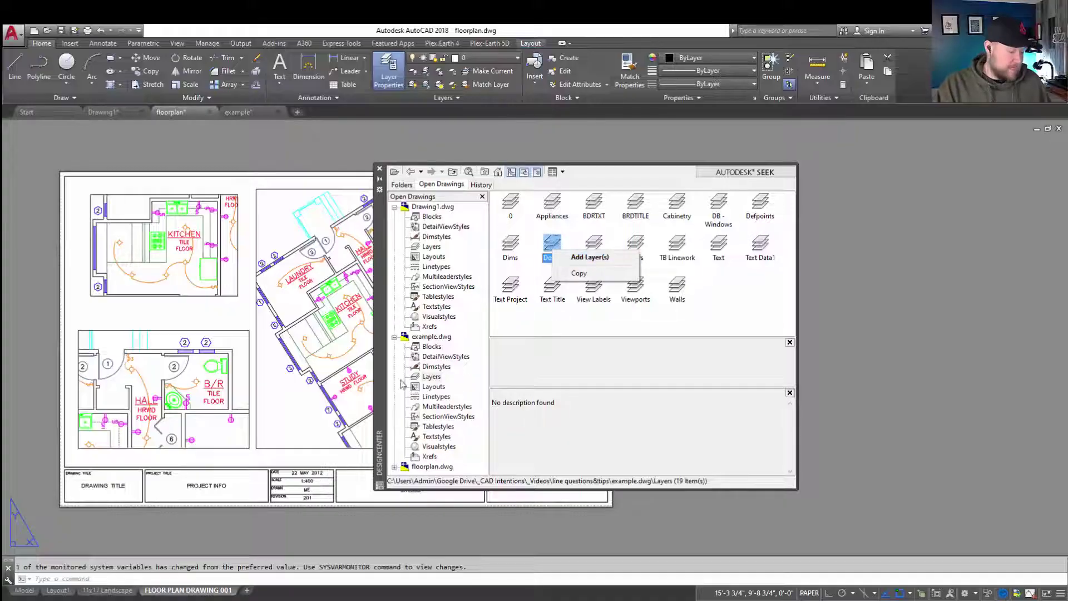
{"action": "key", "text": "Escape"}
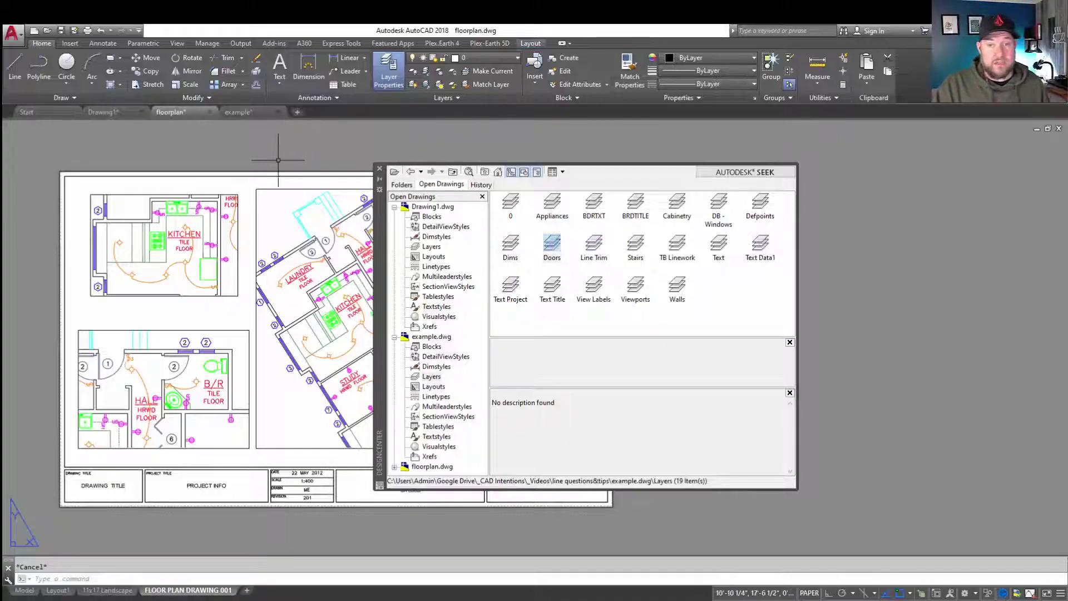
{"action": "left_click", "coordinate": [279, 159]}
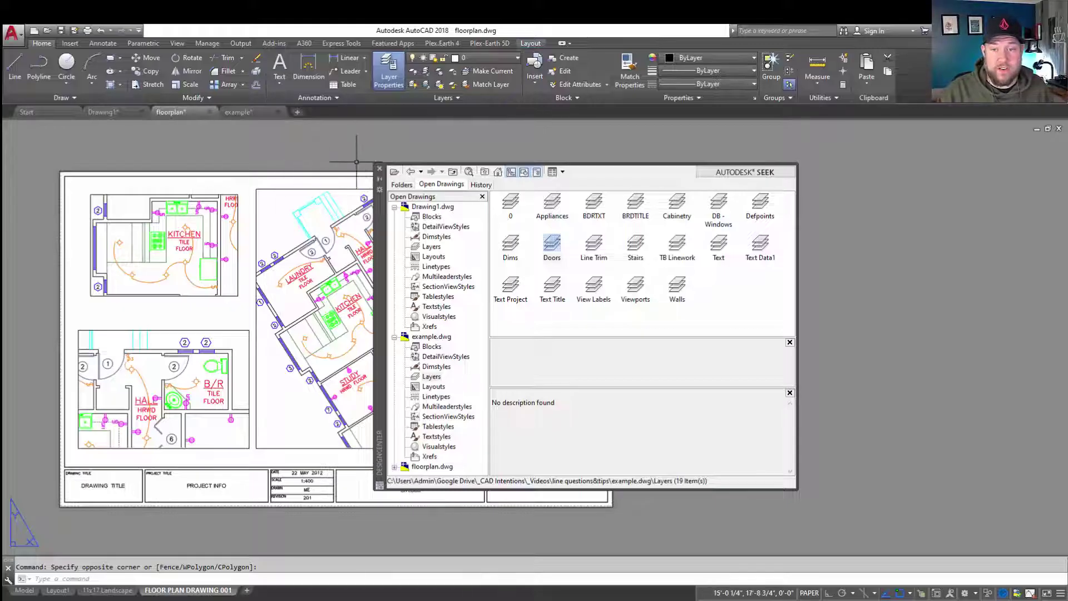
Close the DesignCenter palette and pan to show the whole FLOOR PLAN DRAWING 001 sheet
{"action": "key", "text": "Escape"}
{"action": "left_click", "coordinate": [381, 169]}
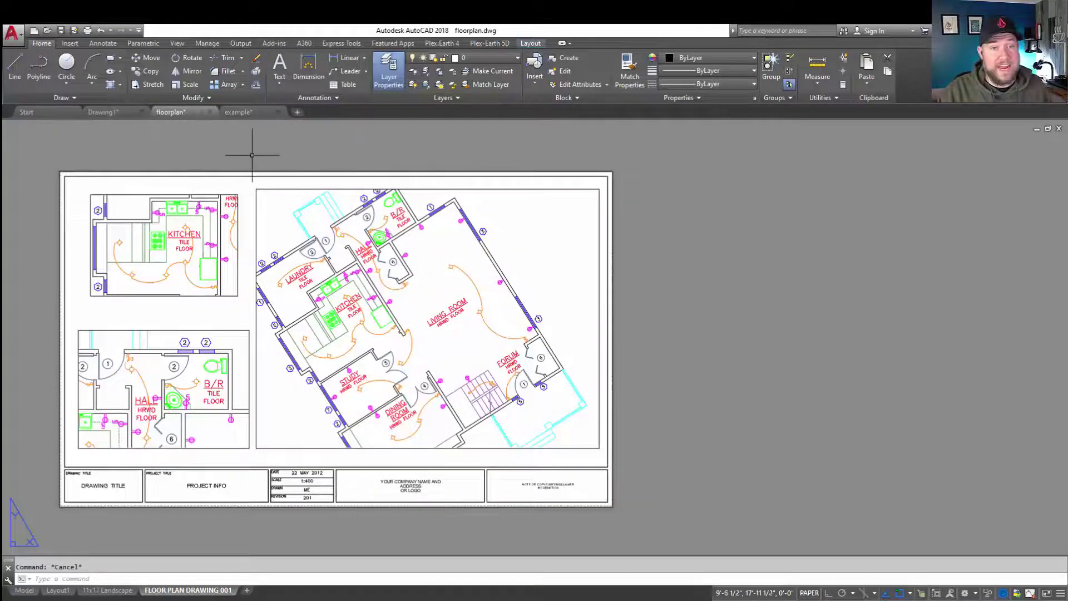
{"action": "middle_click_drag", "start_coordinate": [279, 161], "coordinate": [323, 155]}
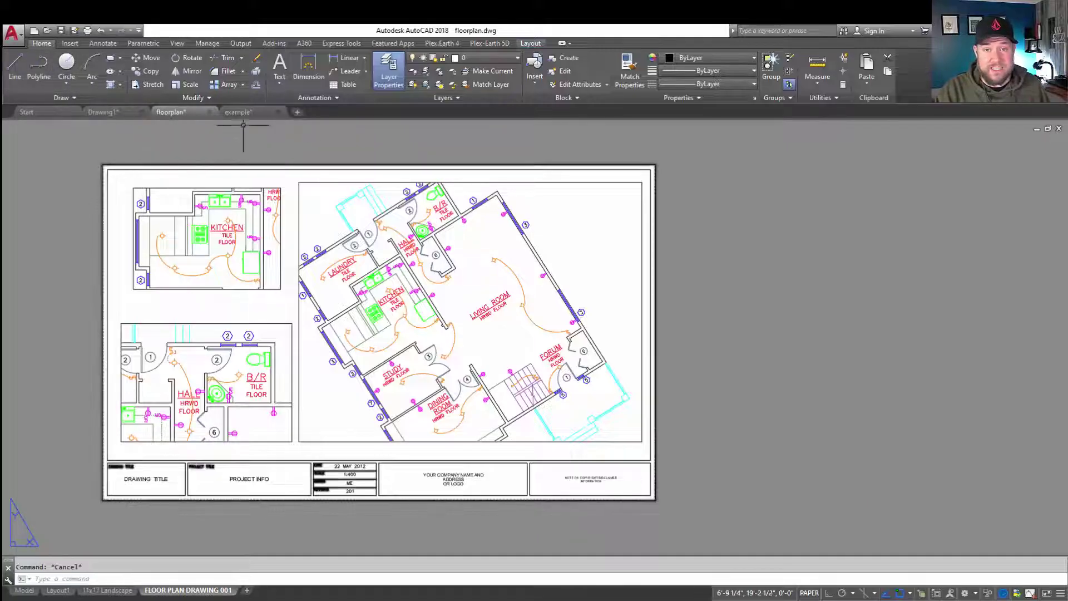
{"action": "mouse_move", "coordinate": [254, 111]}
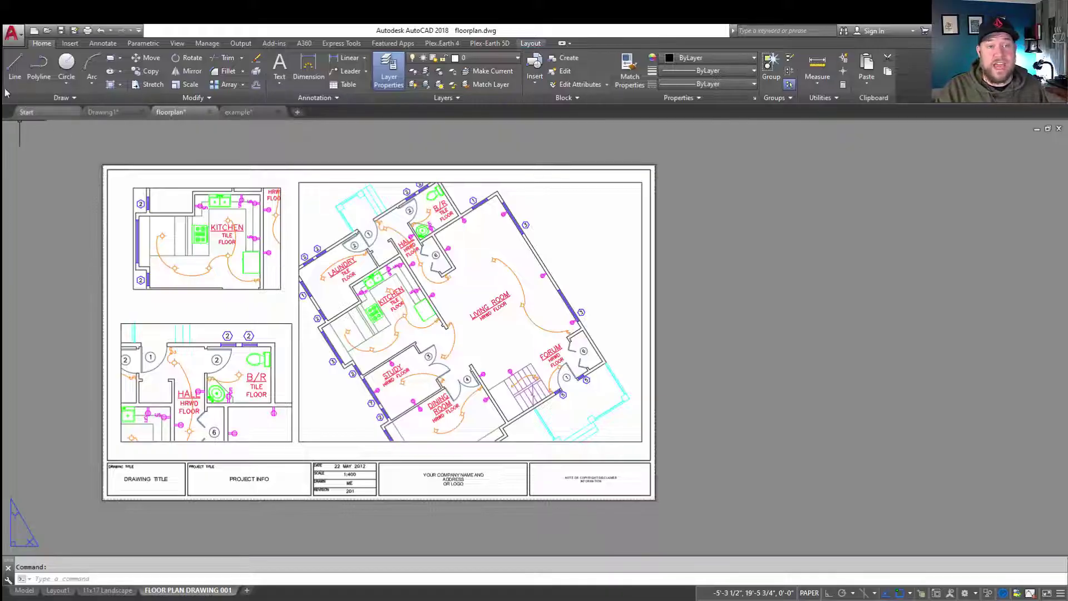
Create a new drawing, Drawing2, from the Side Boxes_met.dwt template
{"action": "left_click", "coordinate": [12, 32]}
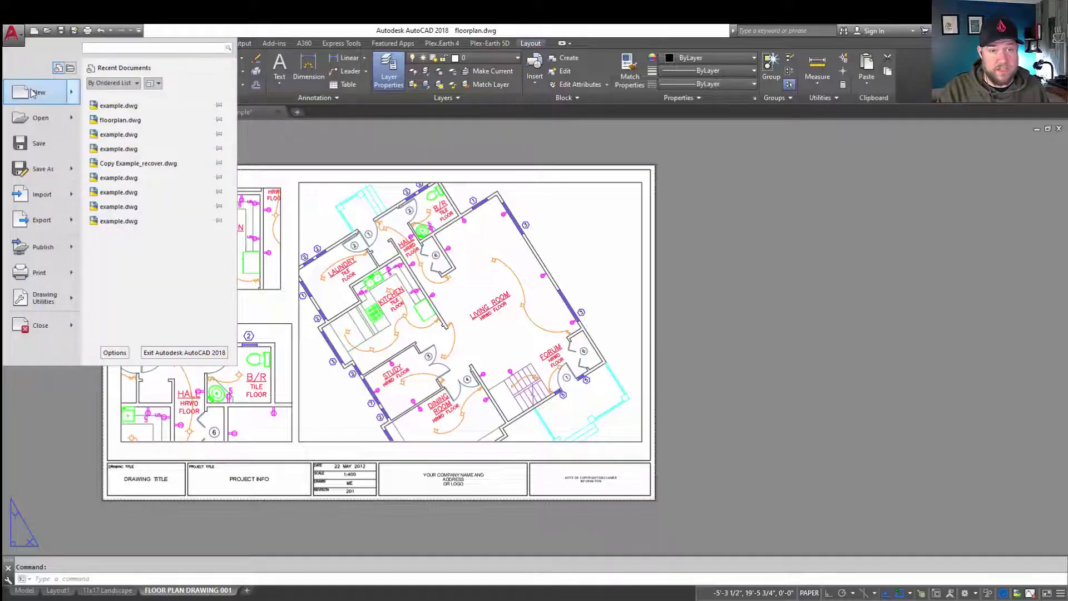
{"action": "left_click", "coordinate": [31, 95]}
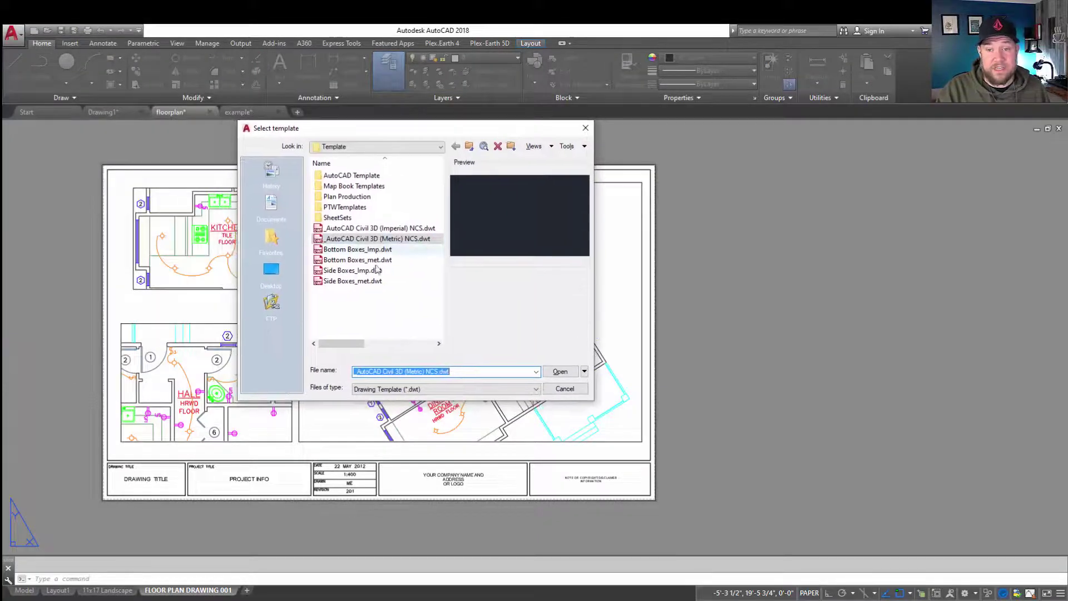
{"action": "left_click", "coordinate": [348, 290]}
{"action": "left_click", "coordinate": [346, 282]}
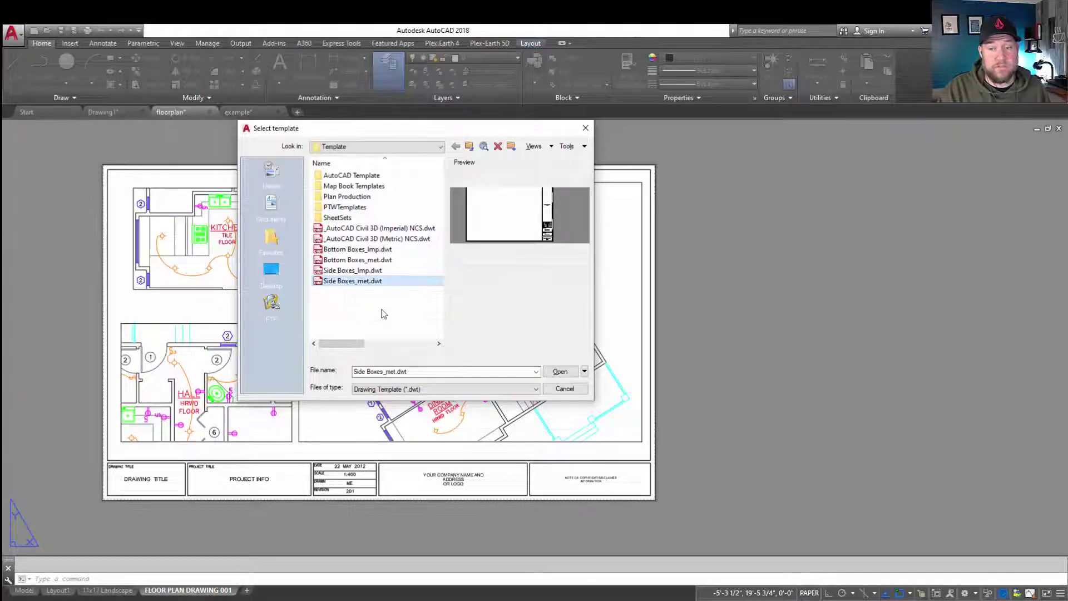
{"action": "double_click", "coordinate": [343, 283]}
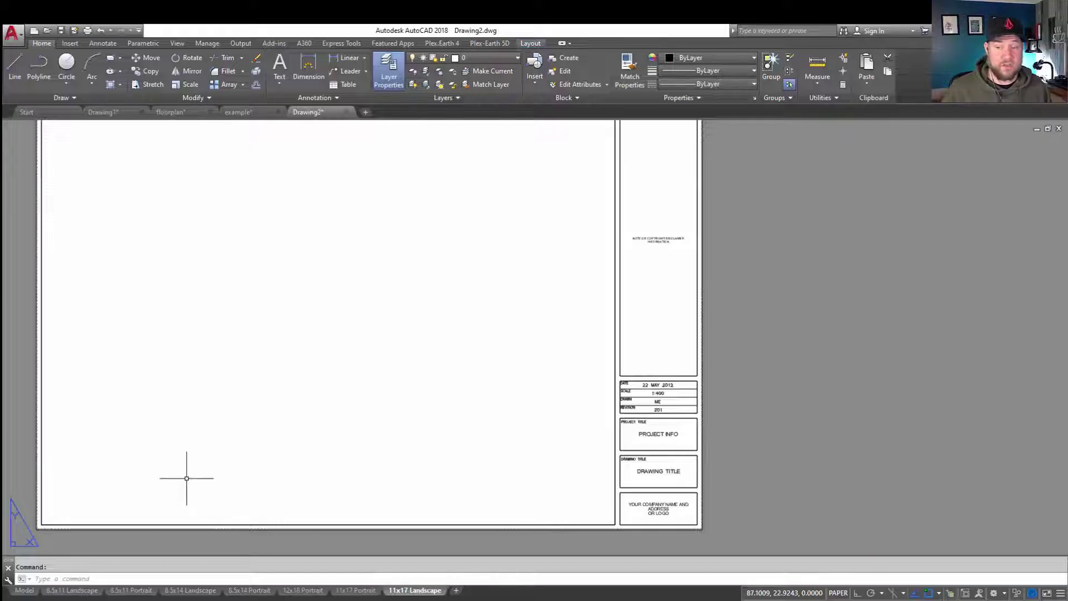
{"action": "scroll", "coordinate": [616, 420], "scroll_direction": "down", "scroll_amount": 2}
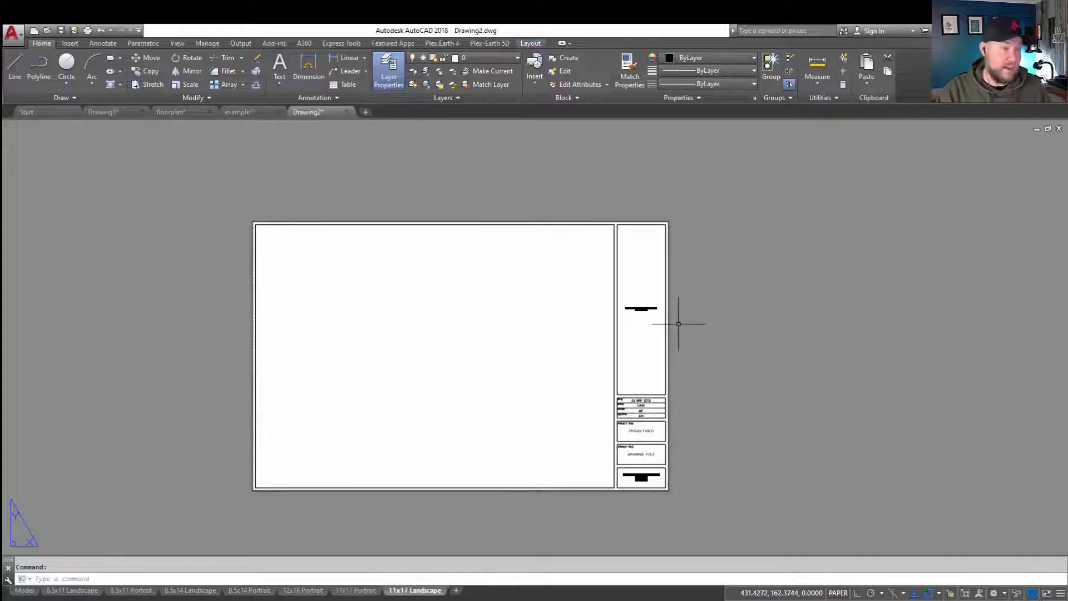